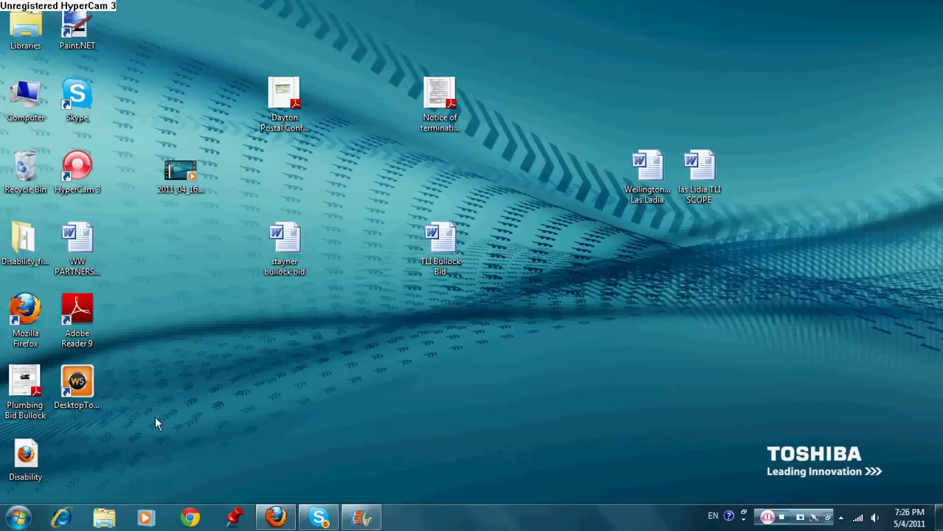
Step: Bring back the Movie Maker window holding the 6.17-second gun clip
click(365, 521)
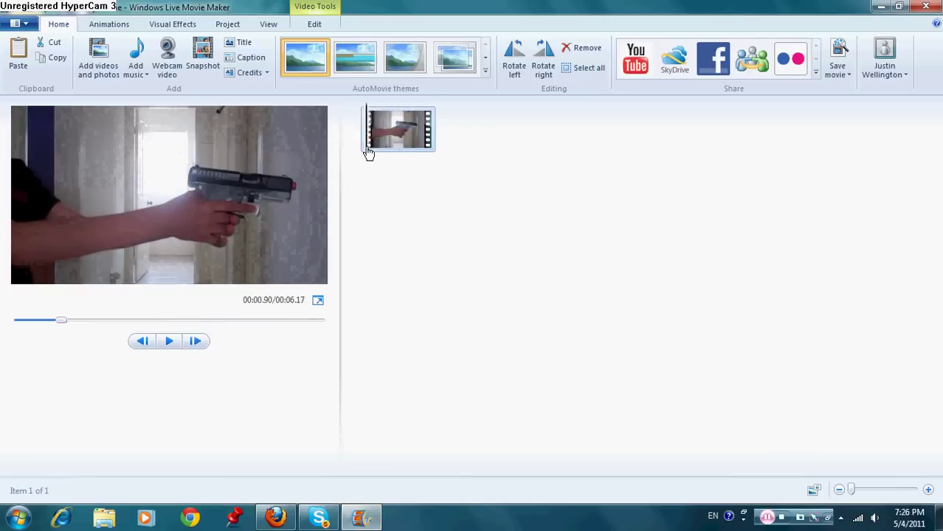
Step: Dismiss the Add videos dialog, then play the gun clip and pause just before the shot
click(103, 66)
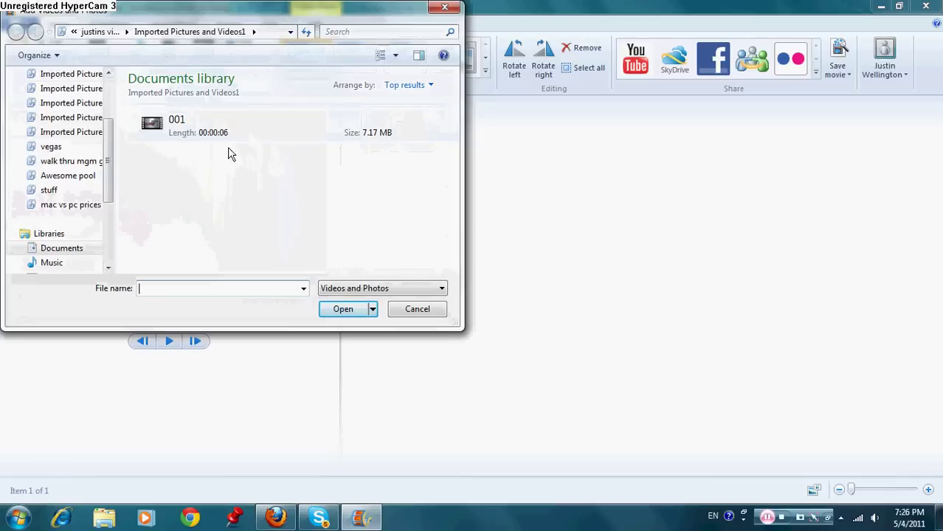
click(408, 309)
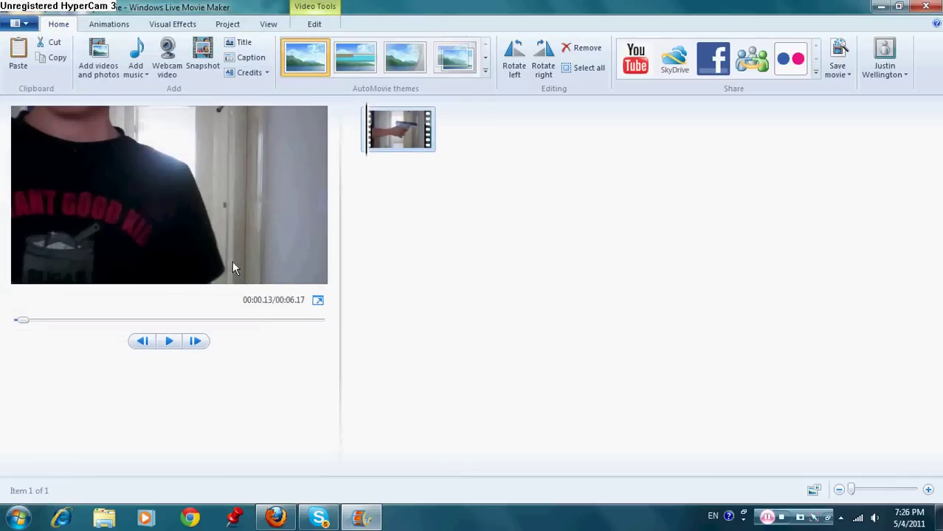
click(178, 343)
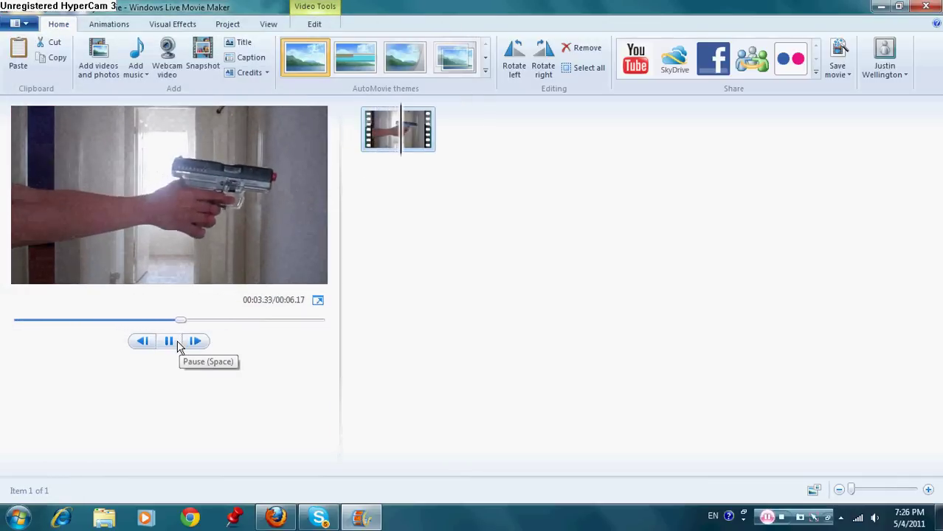
click(174, 344)
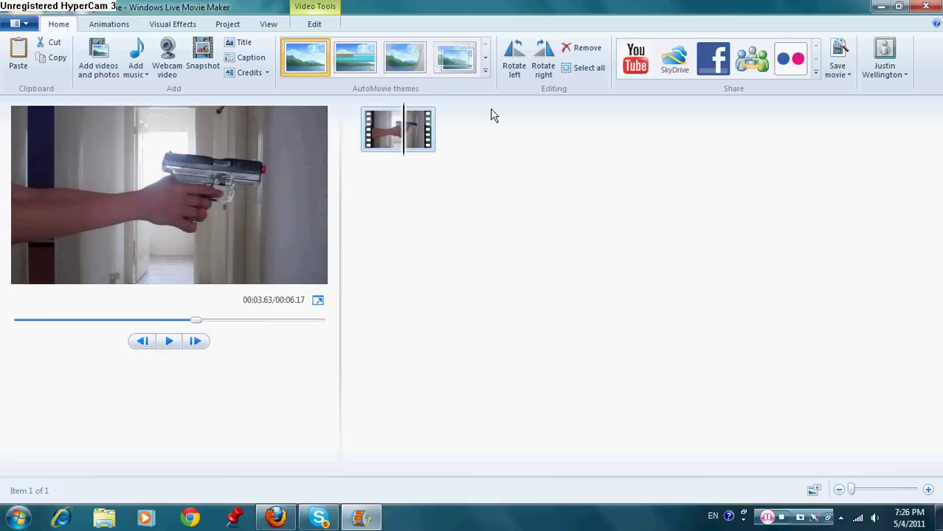
Step: Step frame by frame past 00:04.00 and settle on the firing frame at 00:04.13
click(196, 344)
click(192, 350)
click(192, 349)
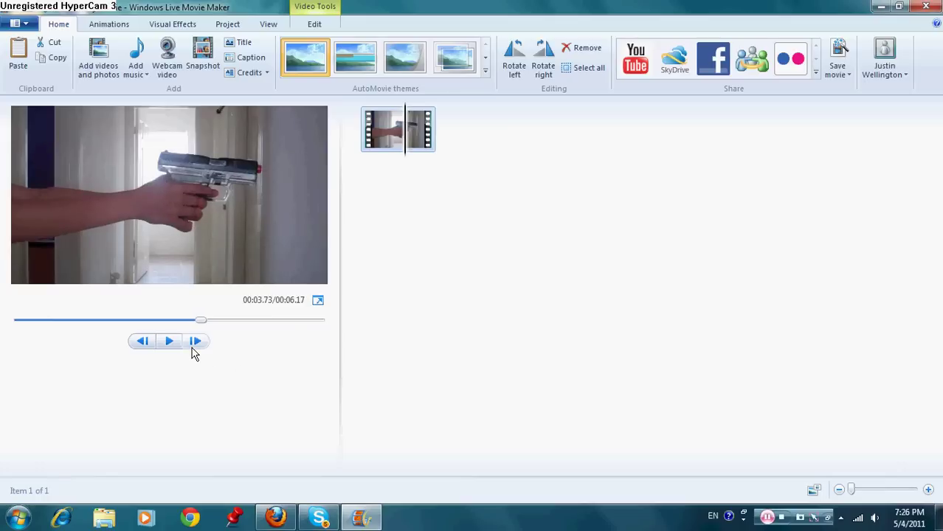
click(196, 344)
click(196, 344)
click(195, 344)
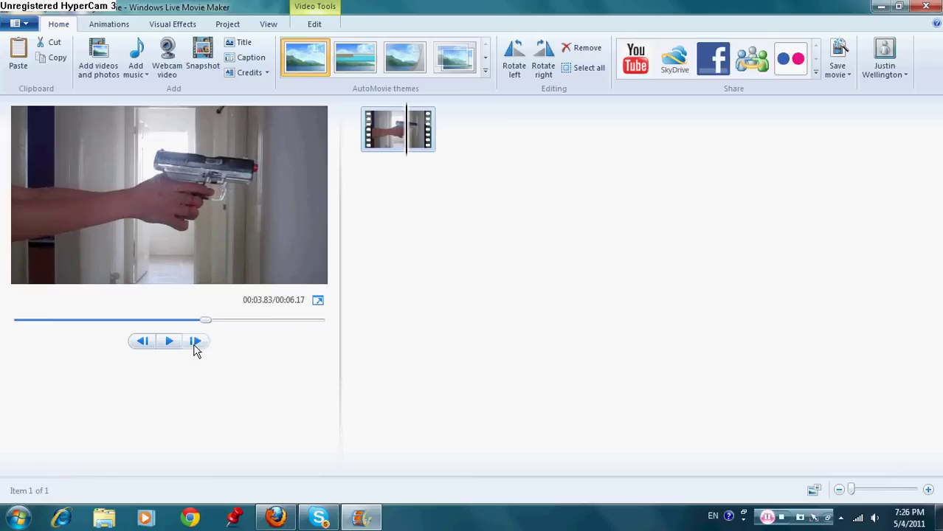
click(195, 343)
click(194, 347)
click(195, 346)
click(195, 347)
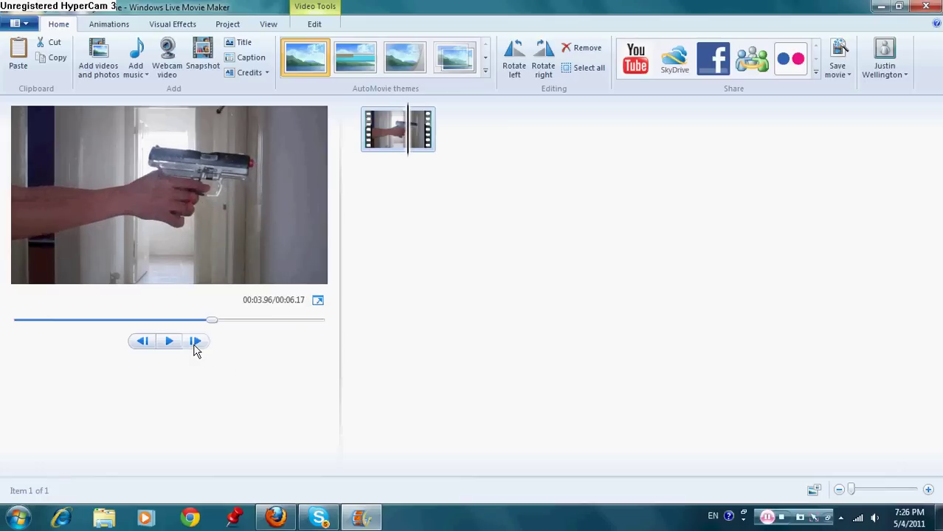
click(195, 347)
click(194, 347)
click(195, 347)
click(195, 347)
click(195, 346)
click(195, 347)
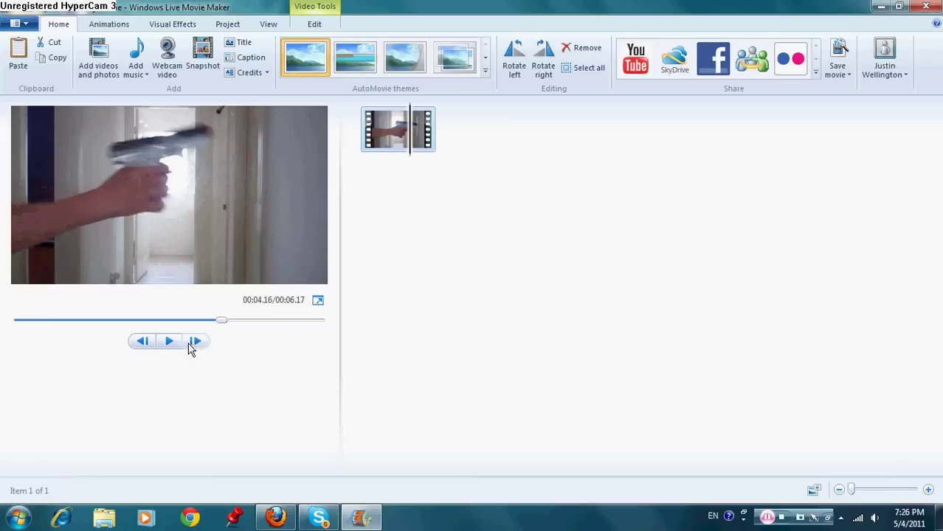
click(147, 351)
click(147, 352)
click(196, 341)
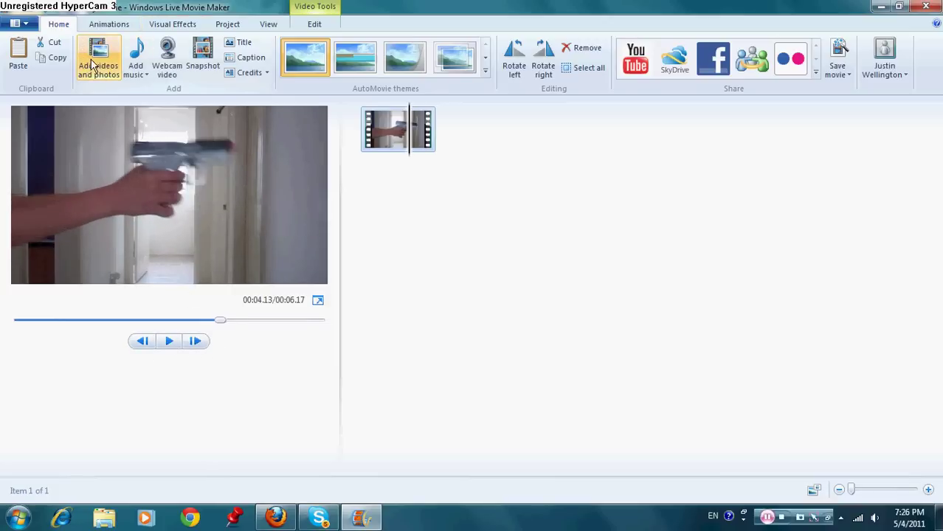
click(211, 70)
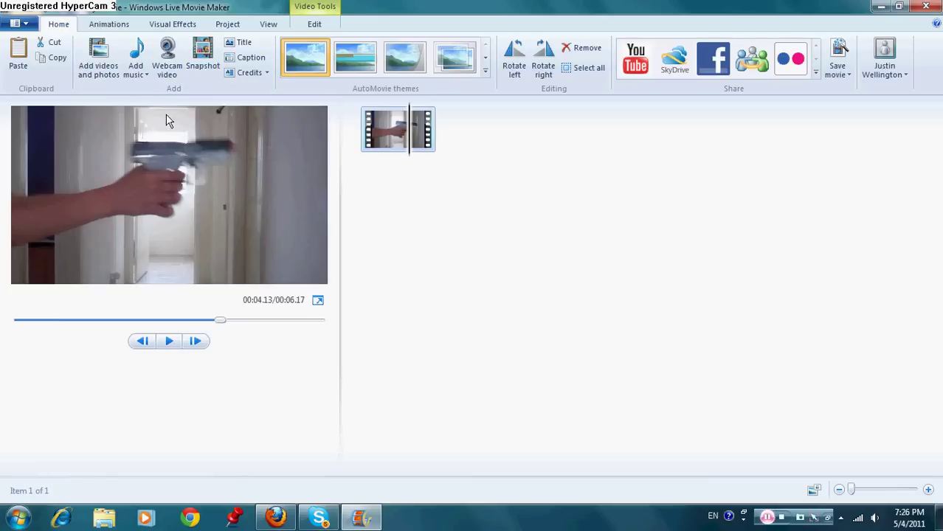
click(202, 59)
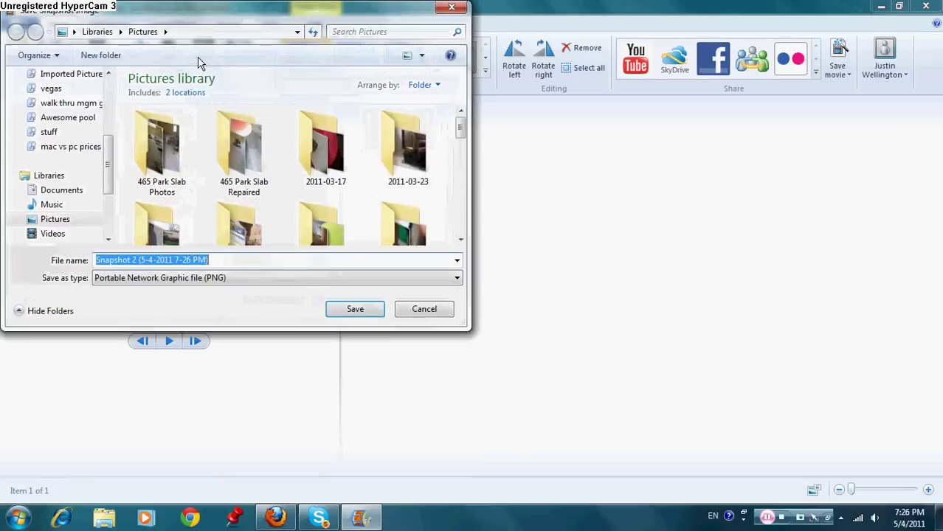
key(BackSpace)
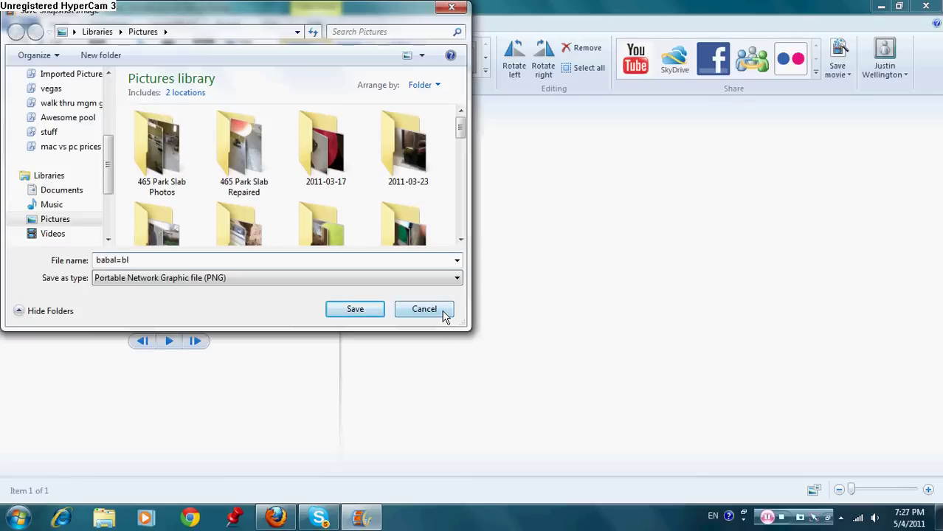
click(425, 309)
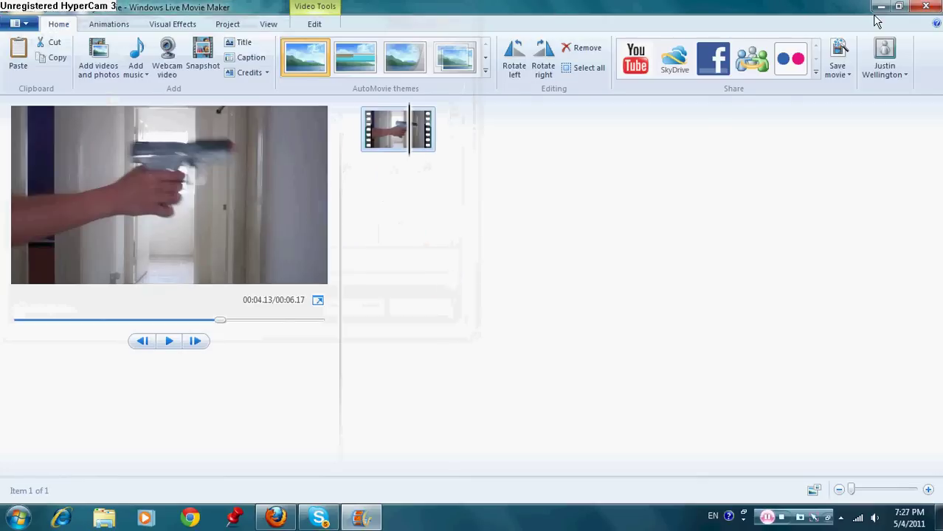
Step: Minimize Movie Maker and launch Paint.NET from its desktop shortcut
click(880, 7)
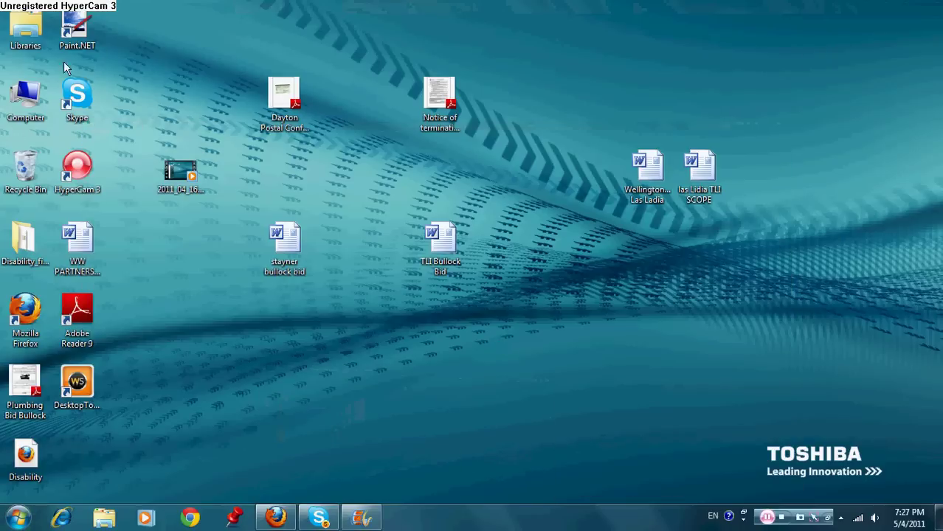
double_click(78, 37)
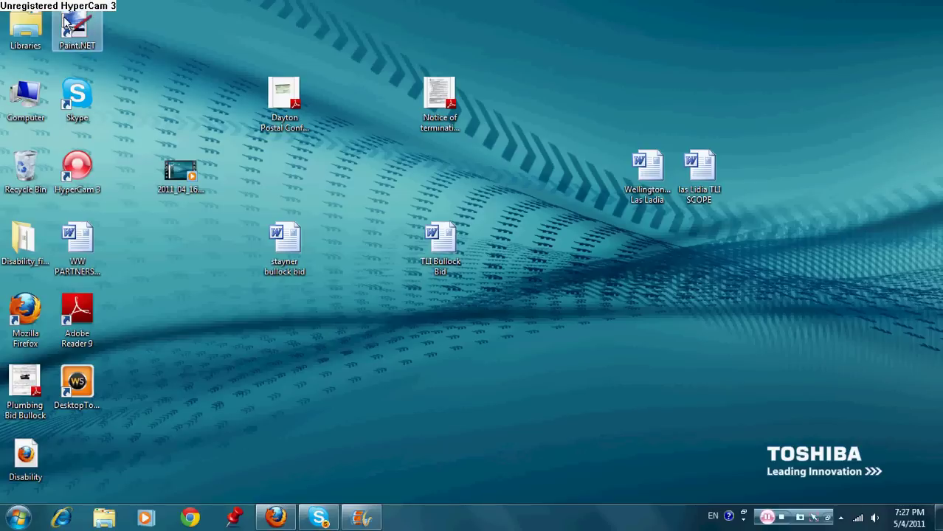
double_click(69, 26)
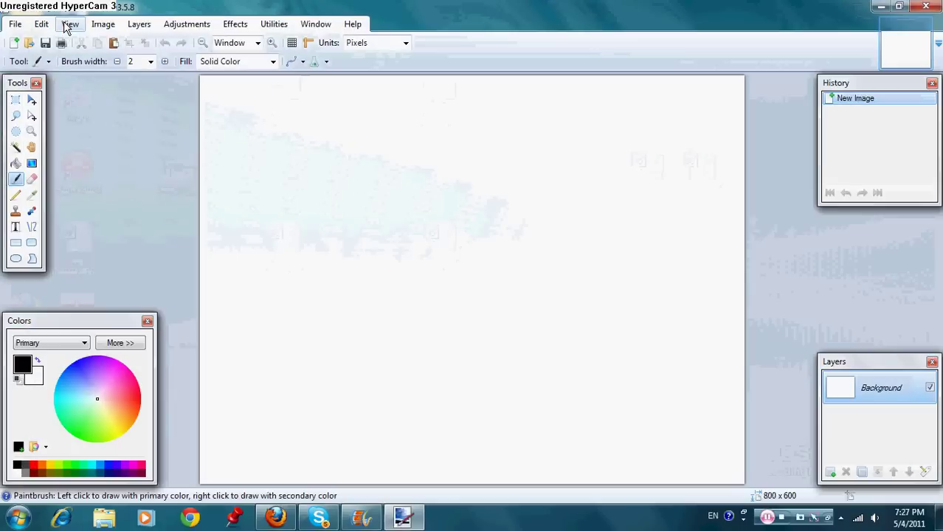
Step: Open the BLABL gun-frame photo (458 x 258) in Paint.NET
click(16, 25)
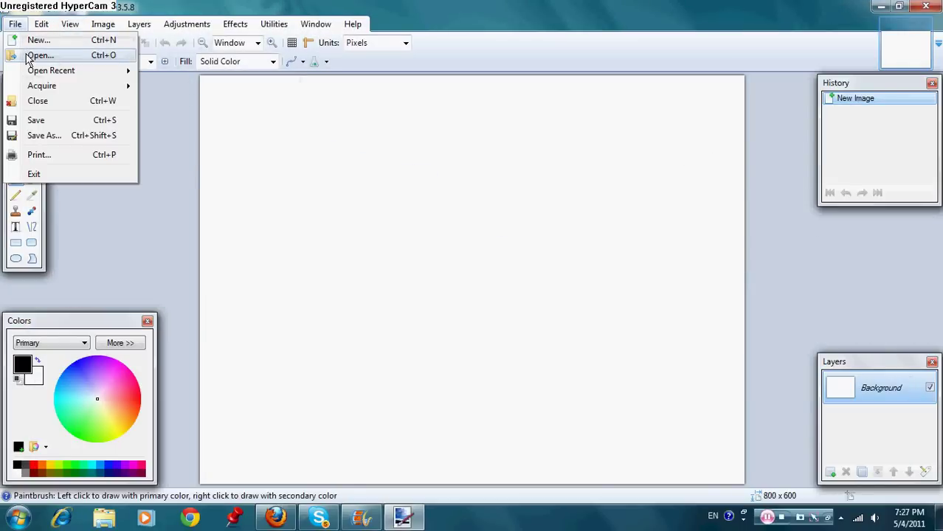
click(38, 55)
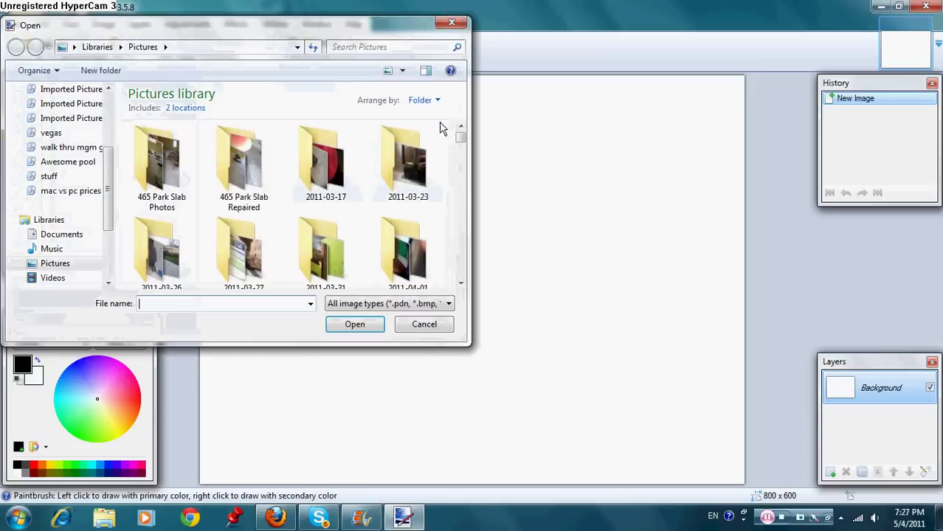
drag(461, 138, 462, 174)
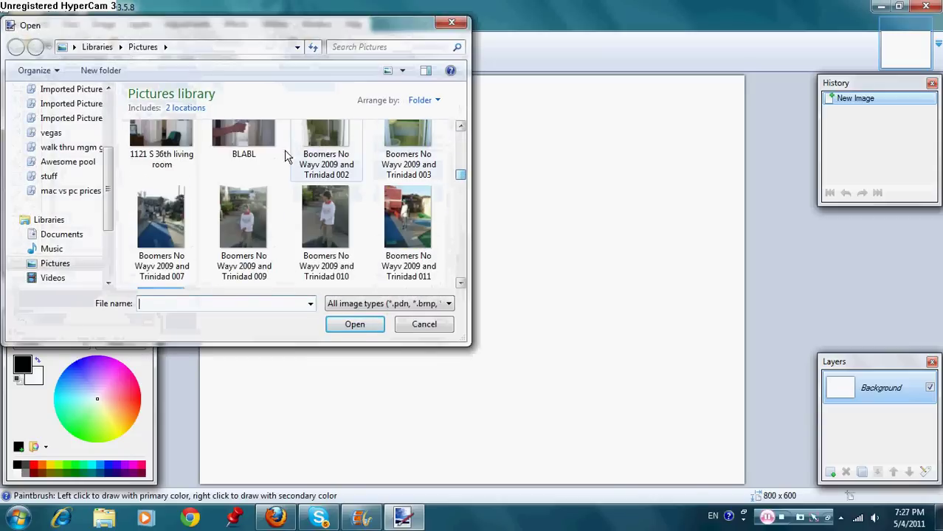
click(243, 162)
click(354, 325)
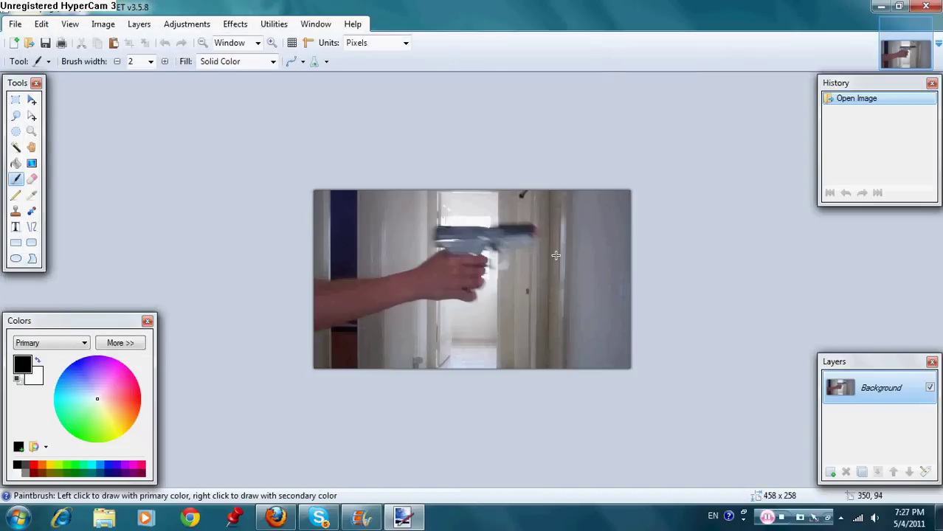
Step: Glance at the recently opened files, then switch over to Firefox
click(15, 23)
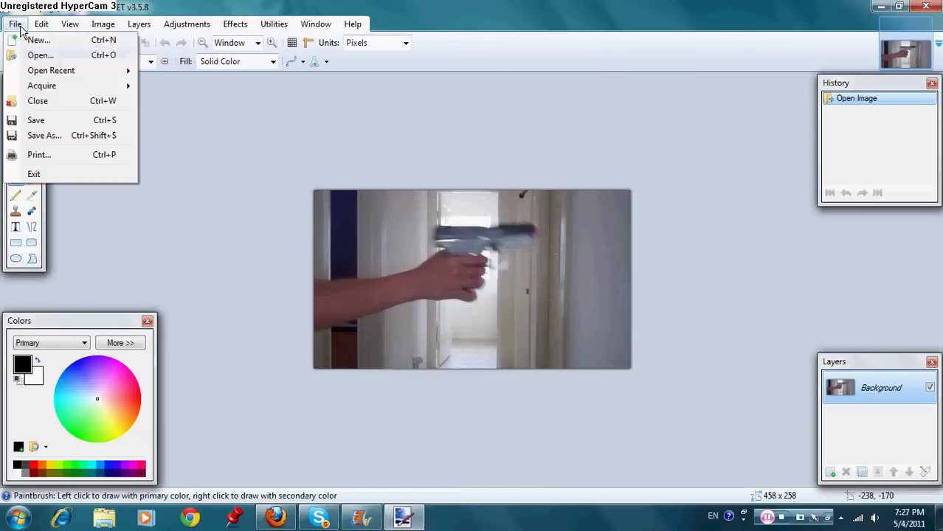
click(16, 25)
click(15, 23)
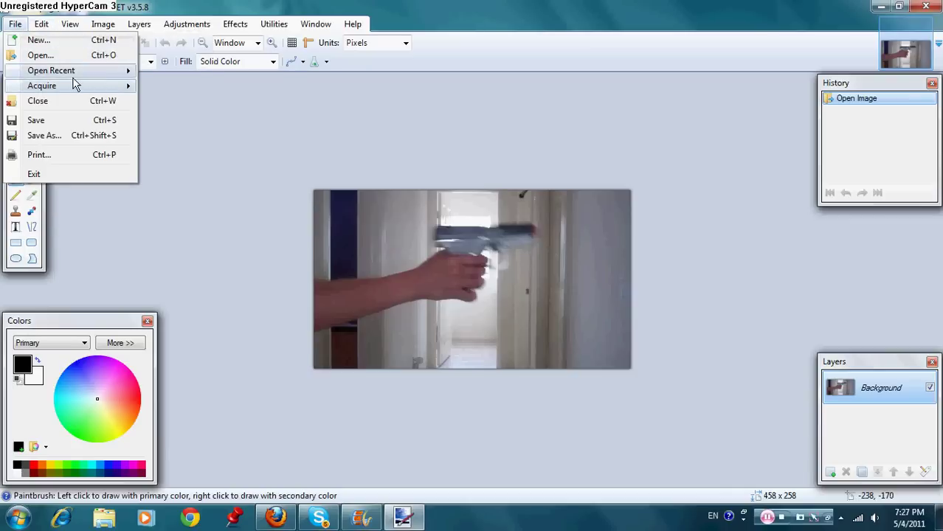
click(519, 152)
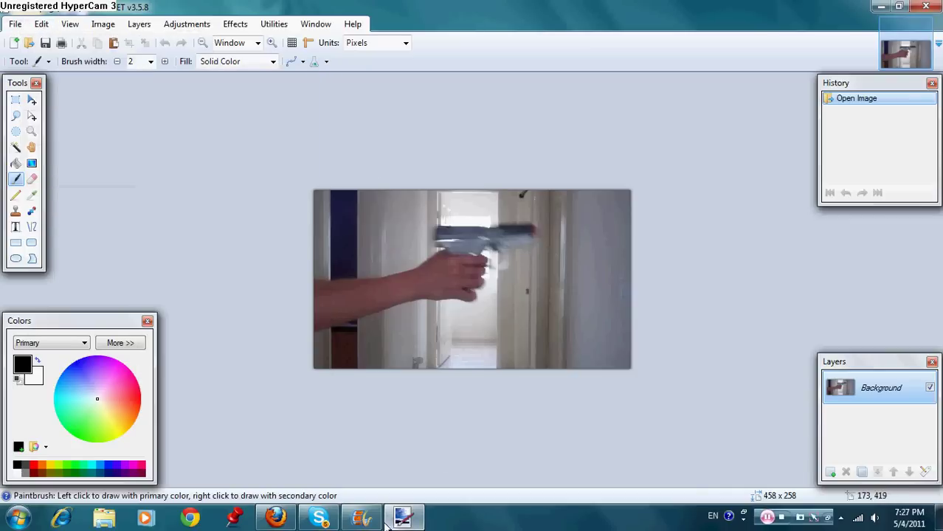
click(276, 516)
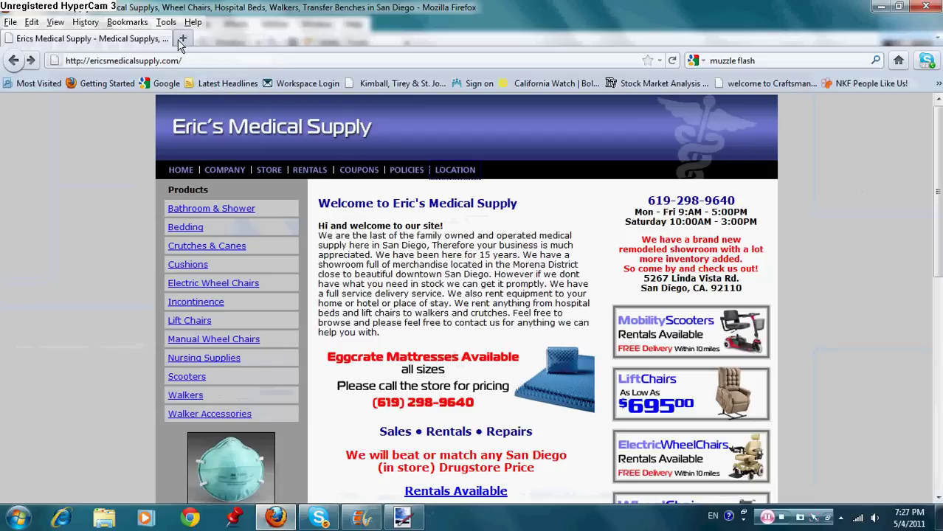
Step: Search Google Images for 'muzzle flash' and open the side-view Muzzle_Flash_Side.png result
key(ctrl+t)
click(752, 60)
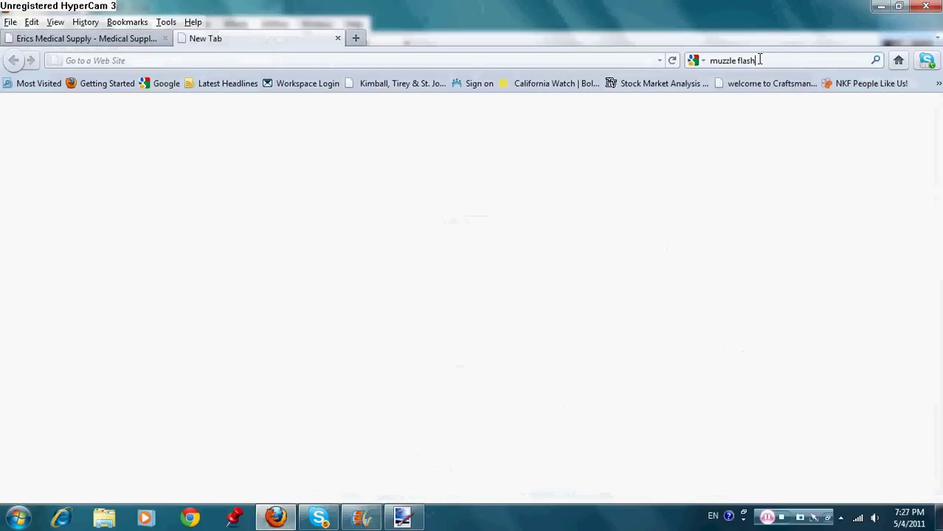
click(874, 61)
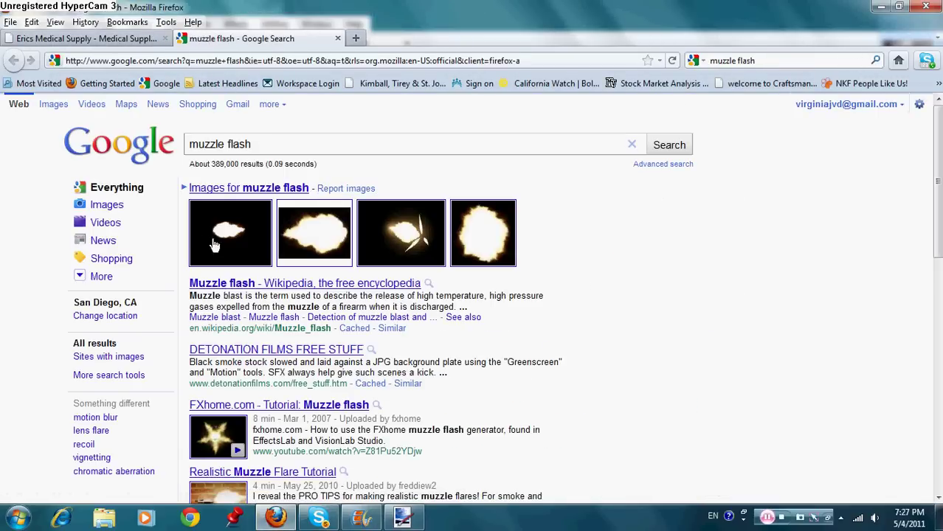
click(246, 223)
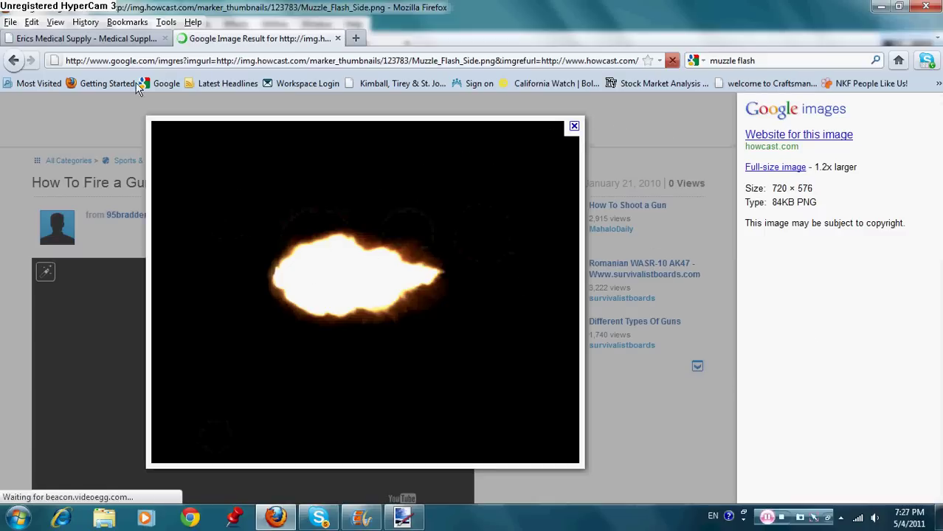
click(13, 59)
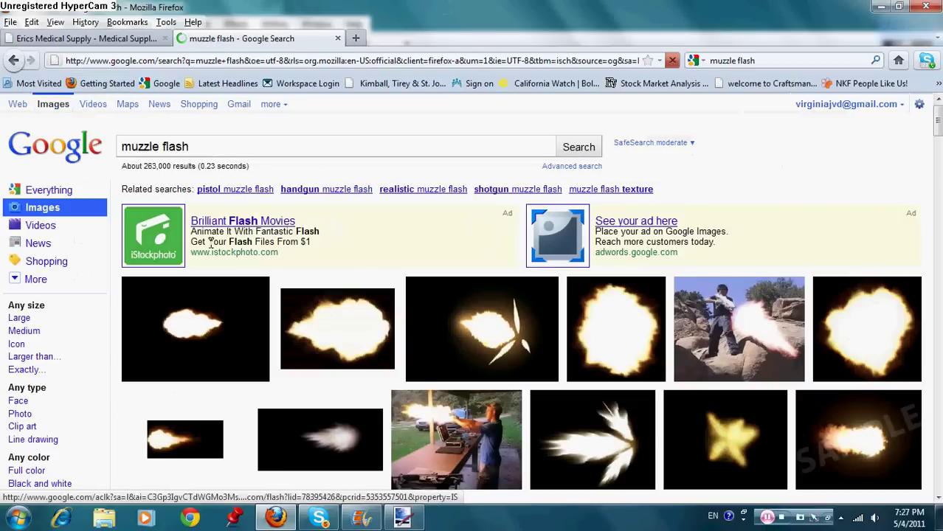
click(190, 329)
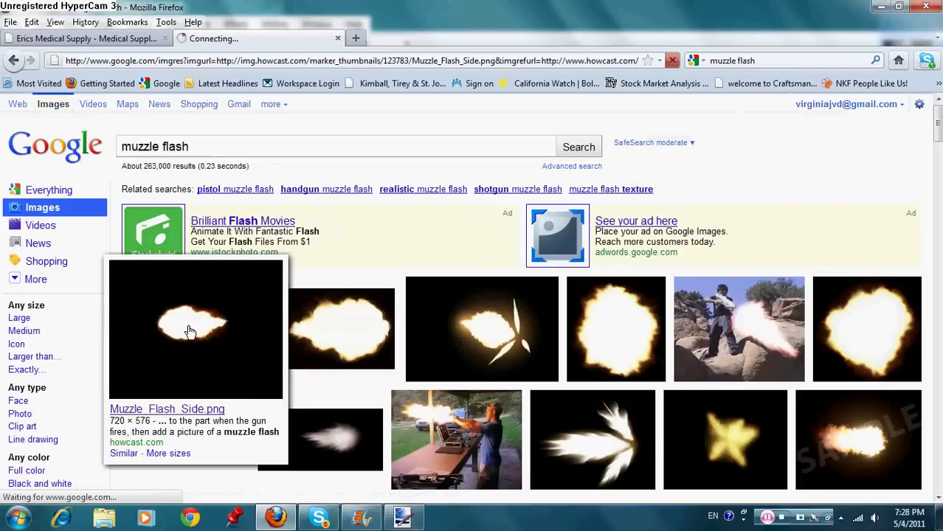
Step: Copy the 720 × 576 muzzle flash image, close its tab, and return to Paint.NET
right_click(339, 280)
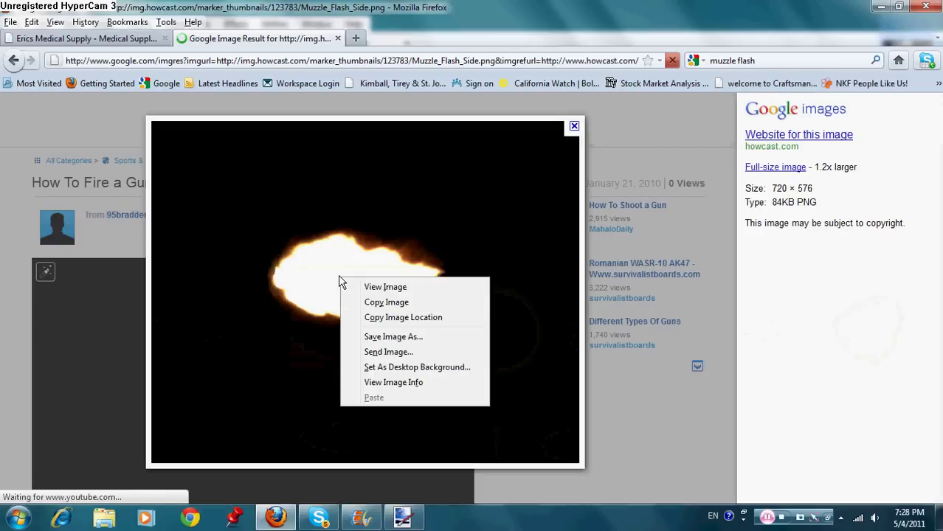
click(383, 304)
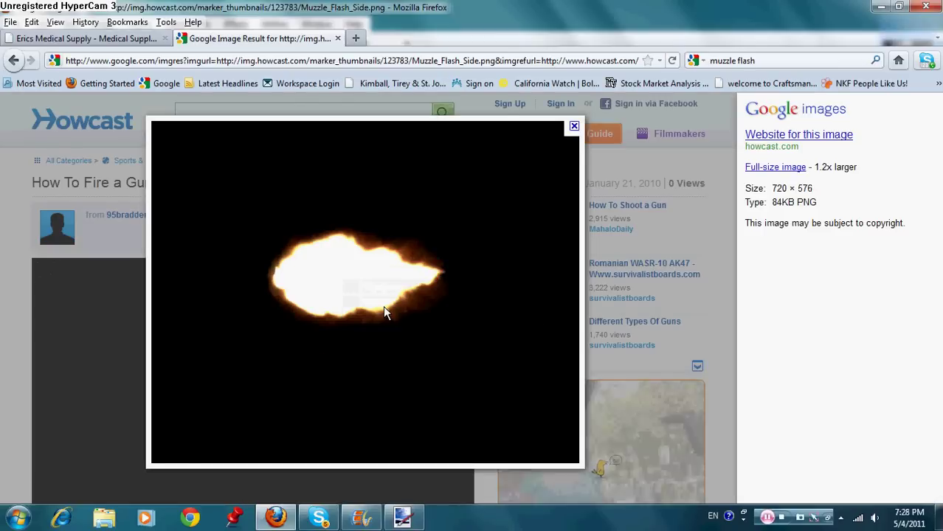
click(338, 39)
click(402, 516)
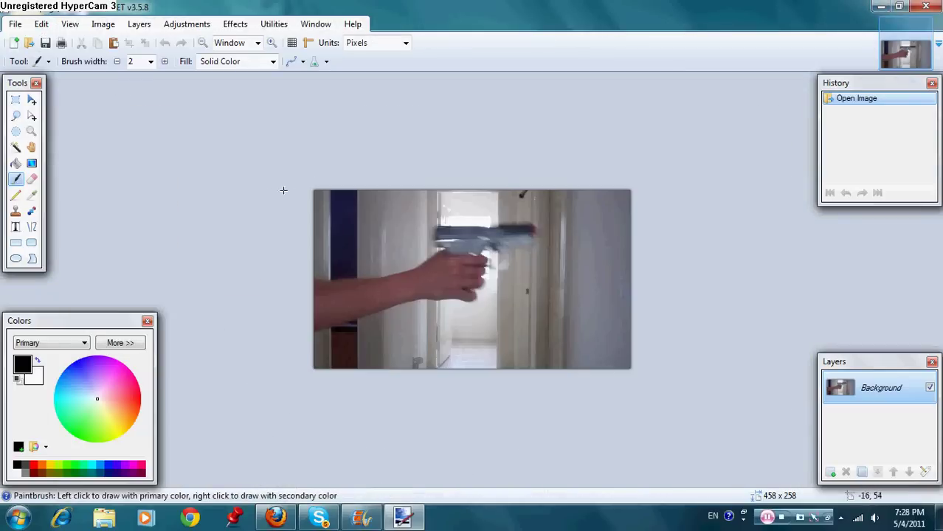
Step: Paste the muzzle flash as Layer 2 while keeping the 458 x 258 canvas size
click(40, 26)
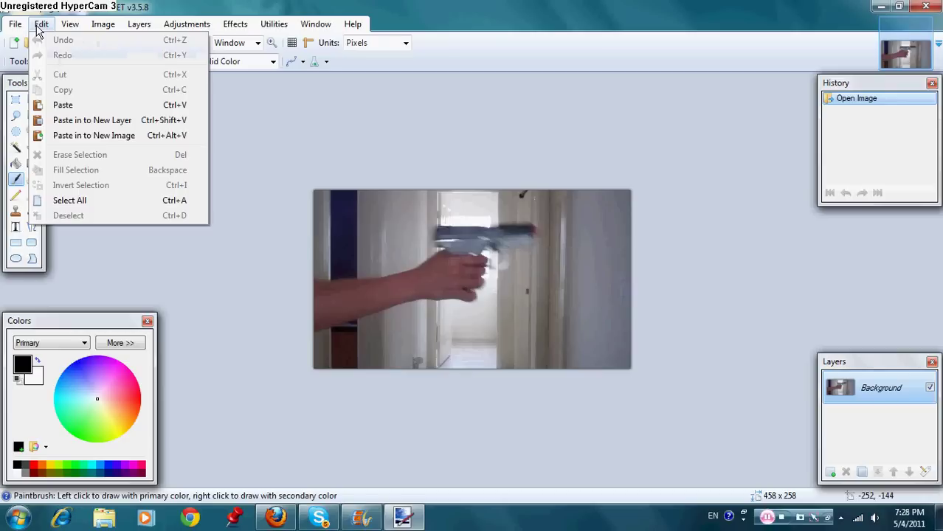
click(82, 121)
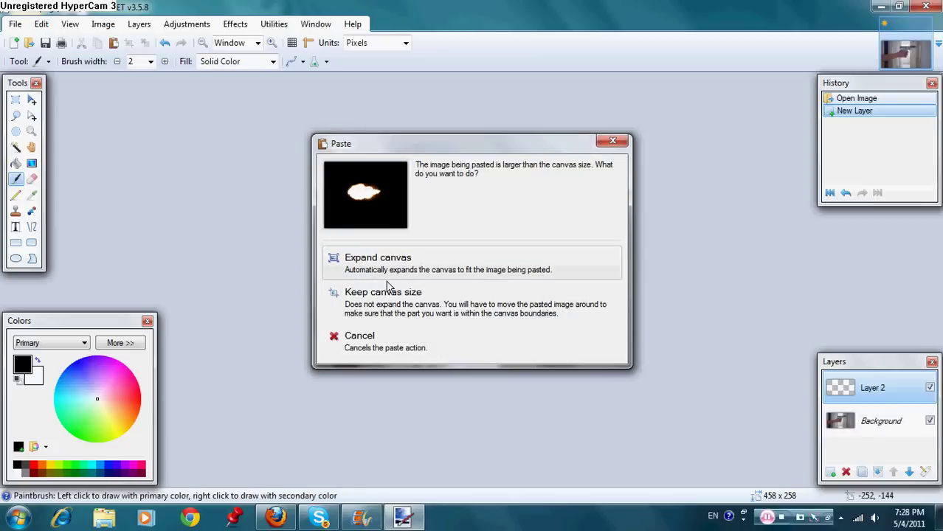
click(403, 320)
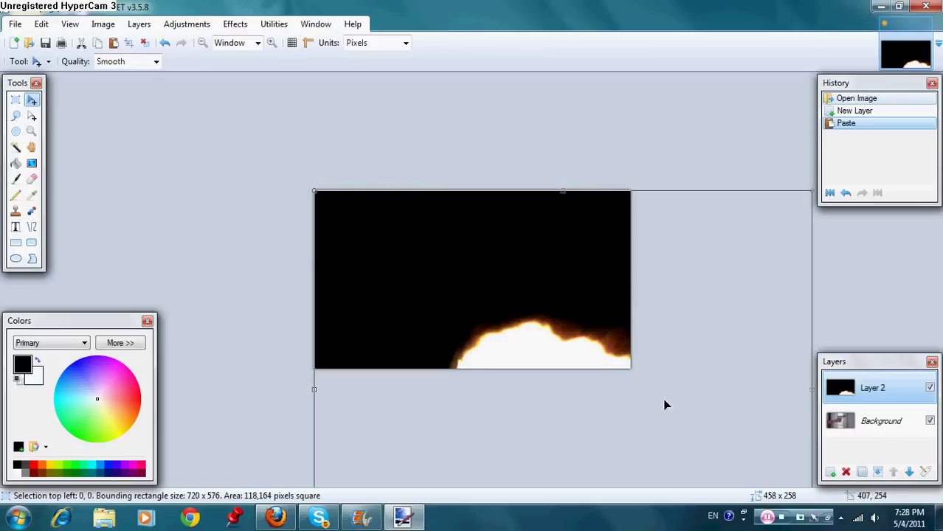
Step: Scale the flash layer to 431 x 453 and move it over the gun's muzzle on the right
drag(313, 193, 476, 311)
drag(536, 337, 415, 261)
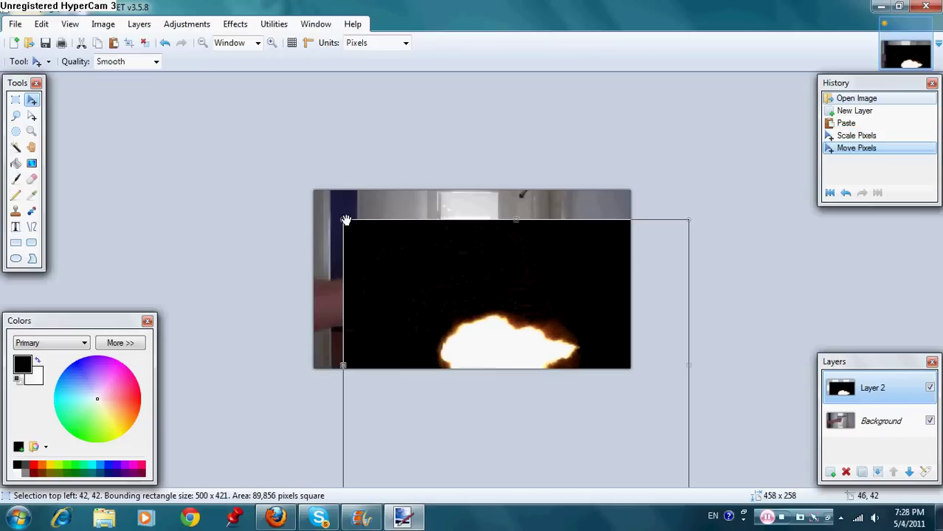
drag(347, 219, 513, 110)
drag(642, 242, 683, 242)
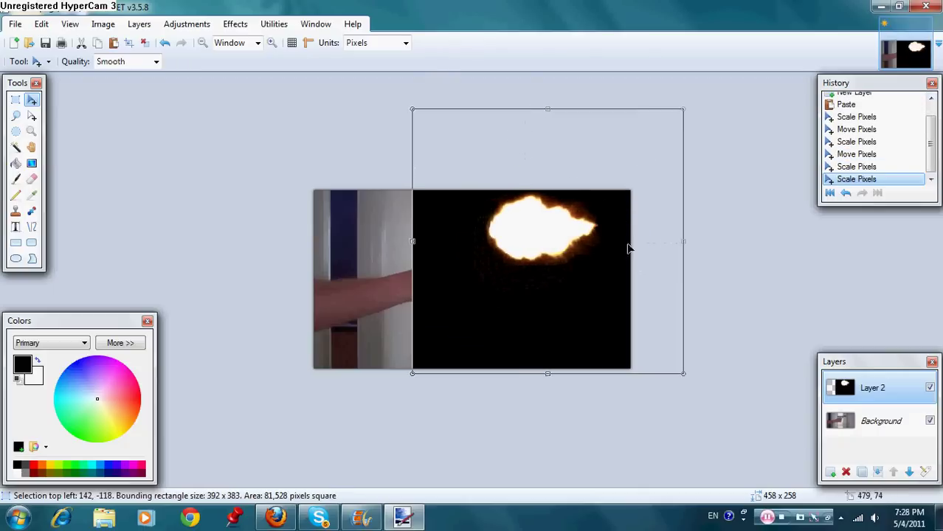
click(548, 380)
drag(548, 379, 710, 421)
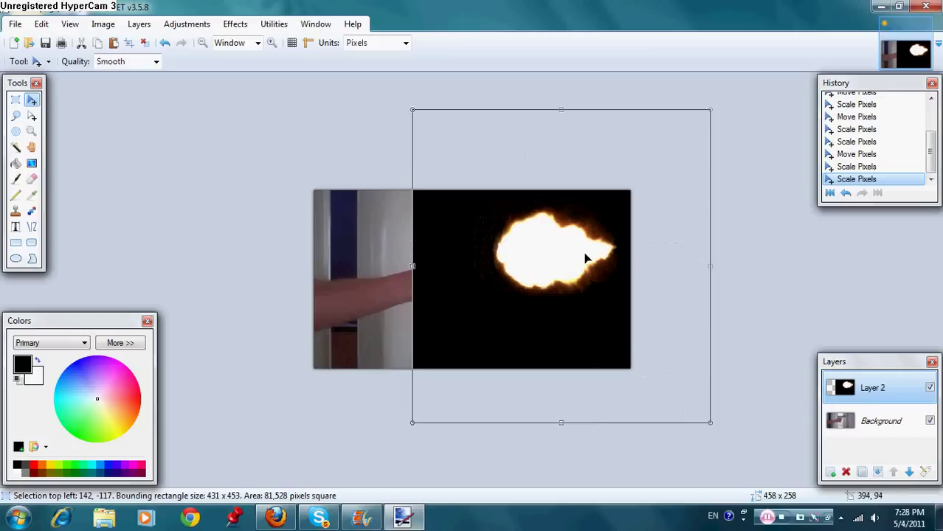
drag(585, 258, 538, 297)
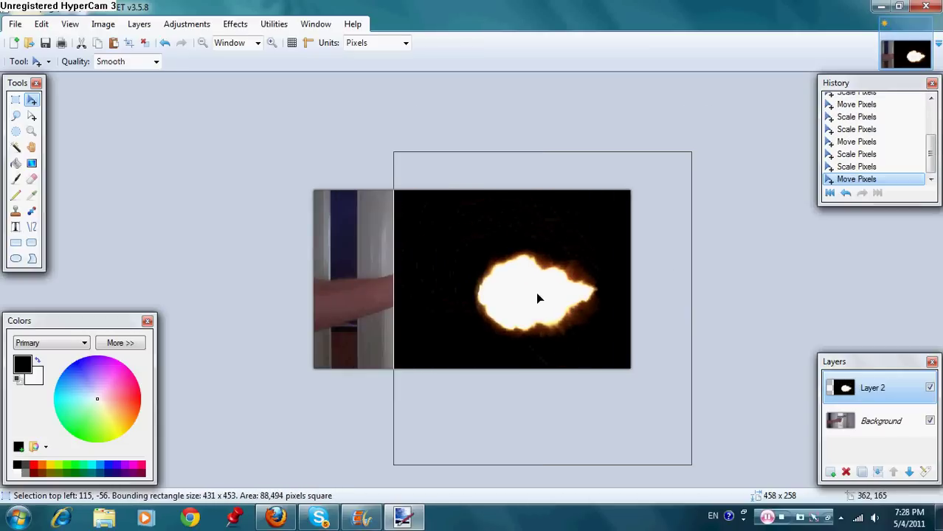
Step: Magic-wand the black background, erase two specks in it, and return to the Magic Wand
click(22, 152)
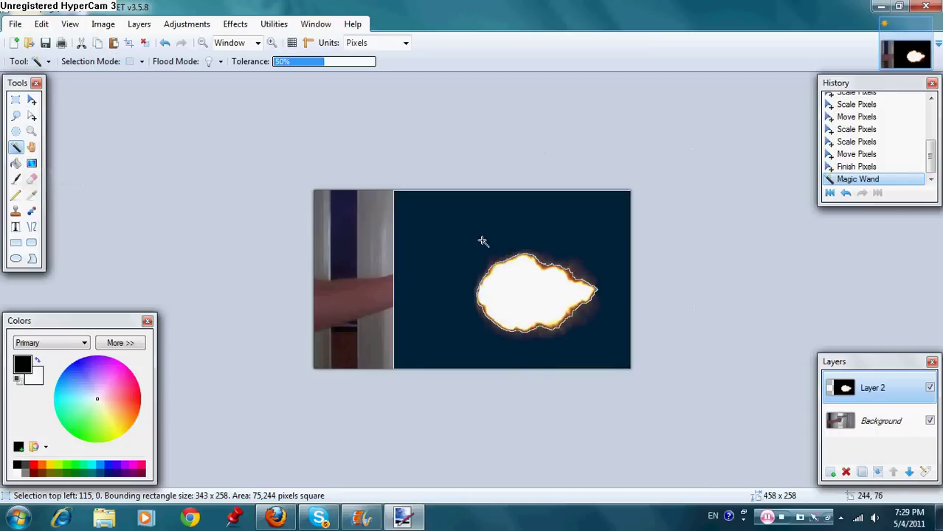
click(453, 231)
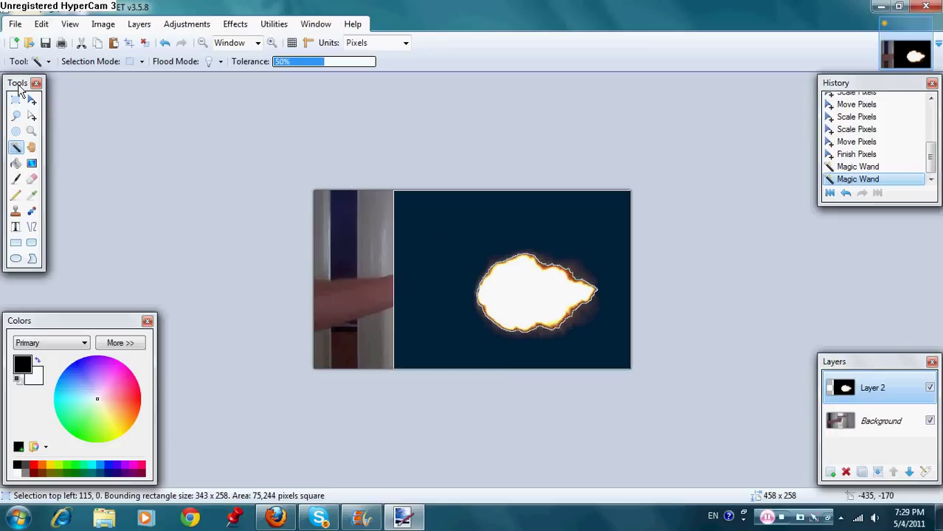
click(32, 180)
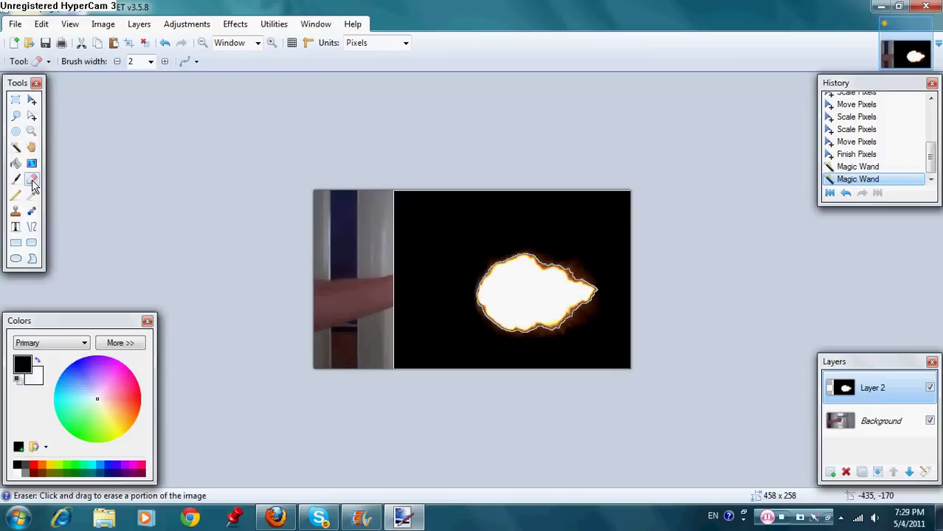
click(476, 259)
click(459, 233)
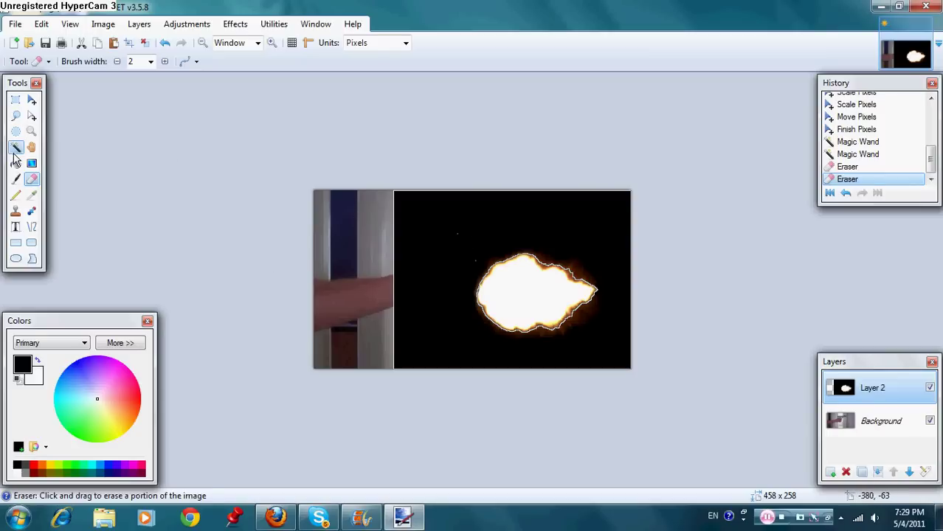
click(15, 148)
Step: Delete the selected black background with Erase Selection, then select the white flash
click(465, 262)
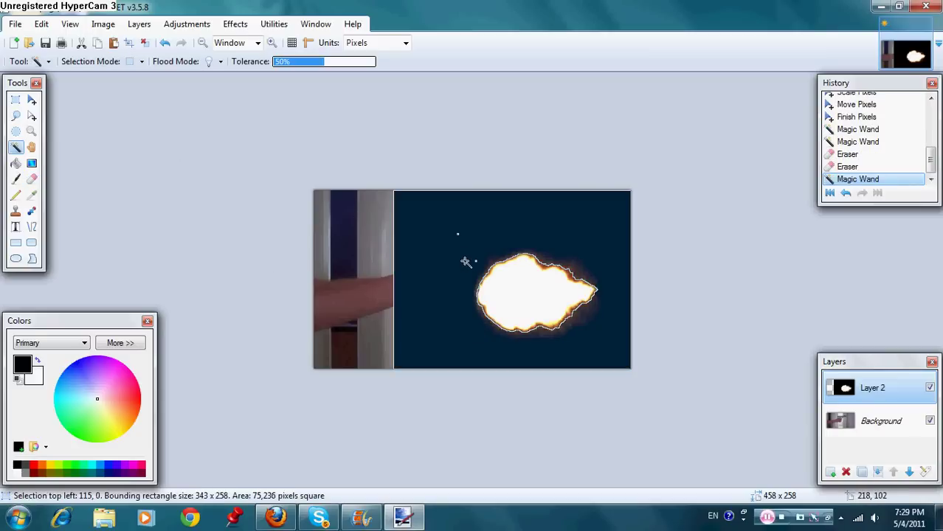
click(464, 262)
click(40, 24)
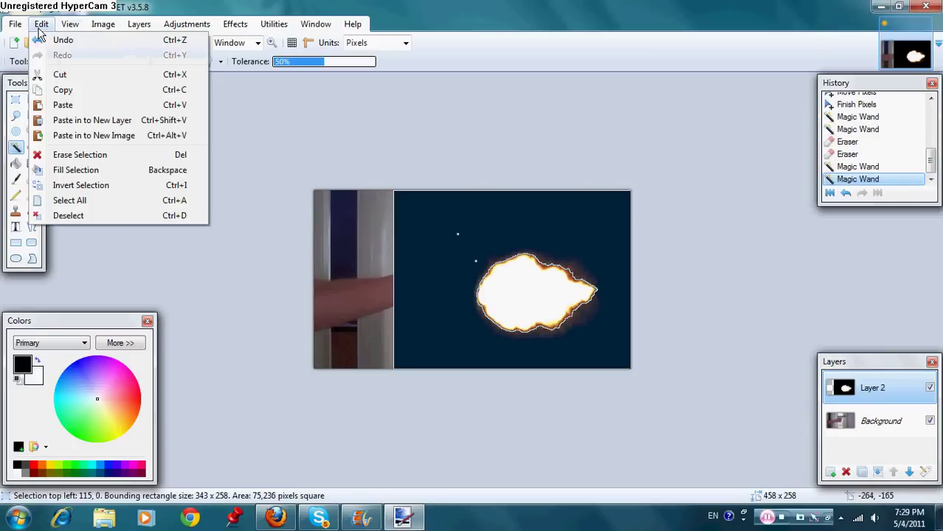
click(71, 156)
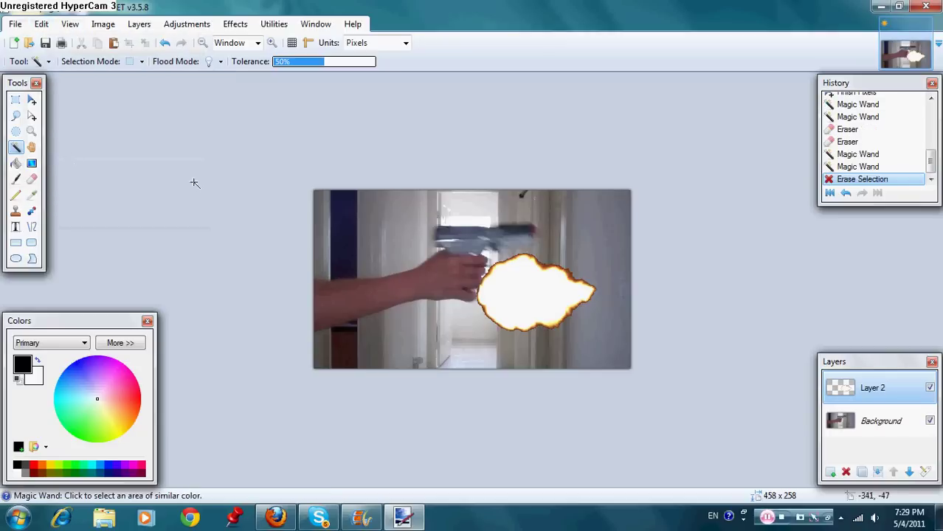
click(510, 284)
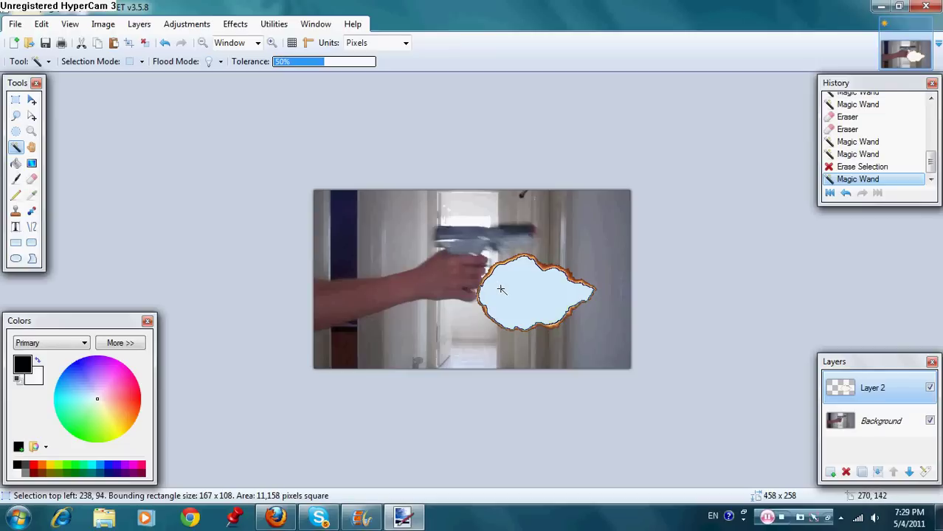
Step: Undo the flash selection and background erase, then reselect the flash and shift it slightly
click(41, 23)
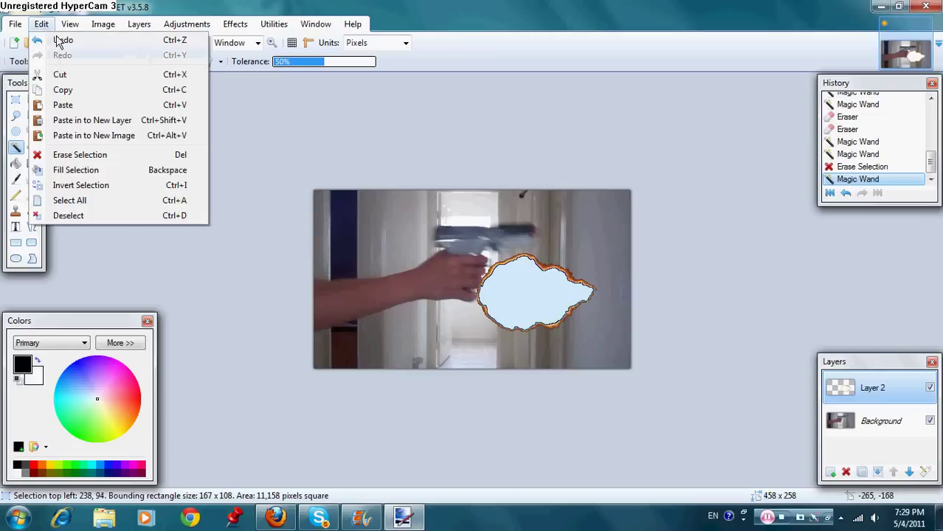
click(59, 36)
click(69, 23)
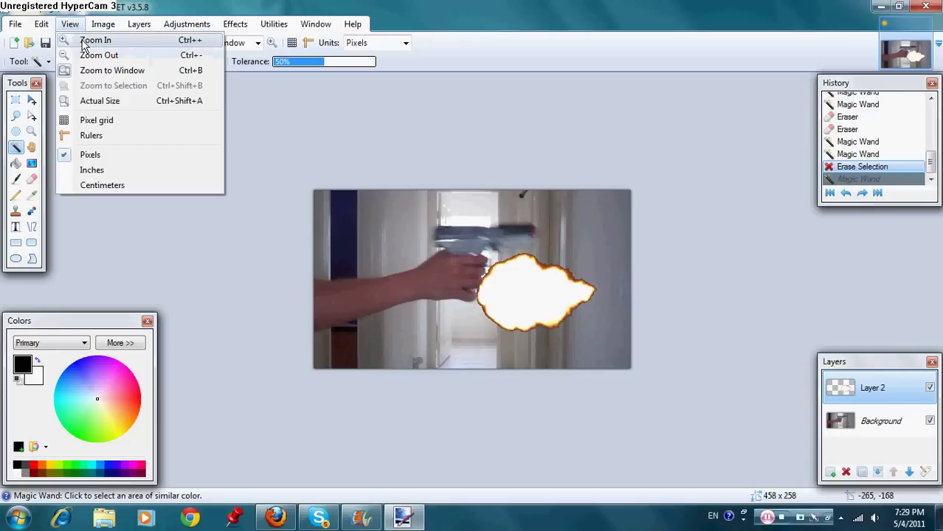
click(50, 37)
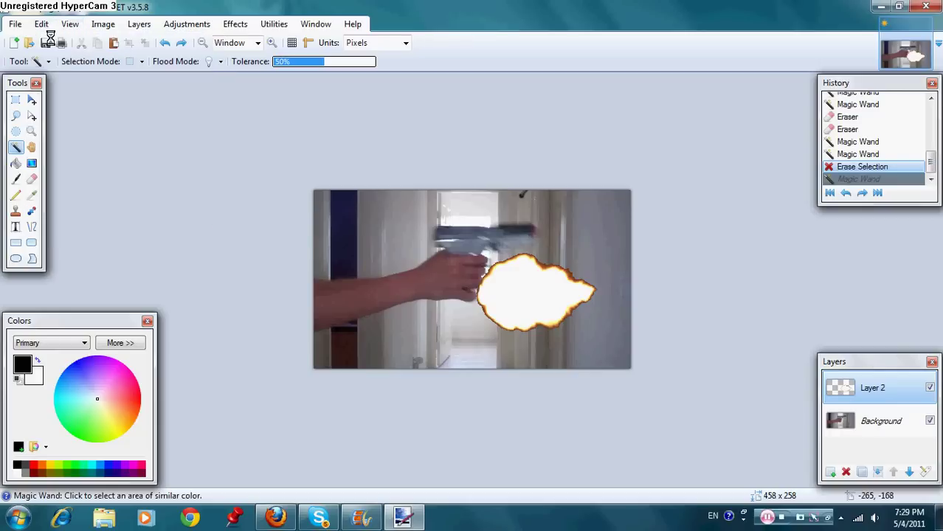
click(535, 290)
click(32, 99)
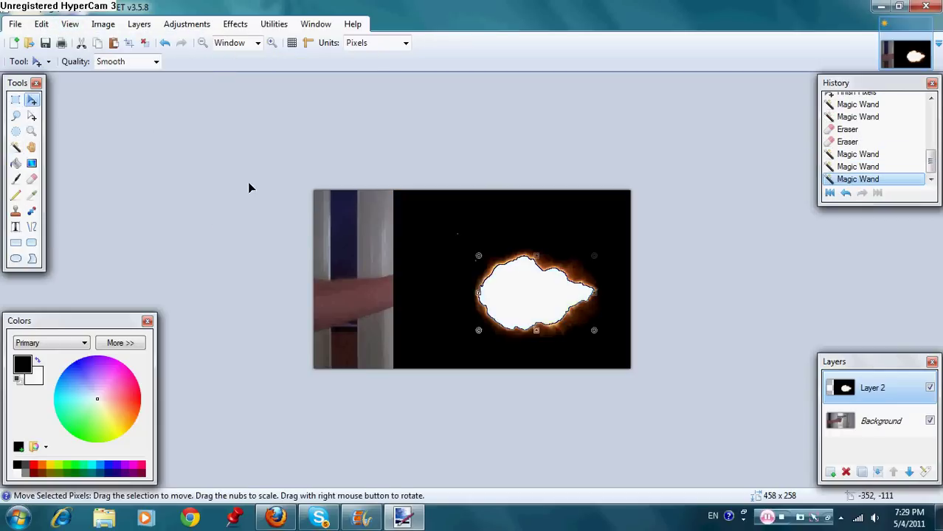
drag(469, 248, 444, 251)
Step: Undo the flash move and the last selection step
click(68, 25)
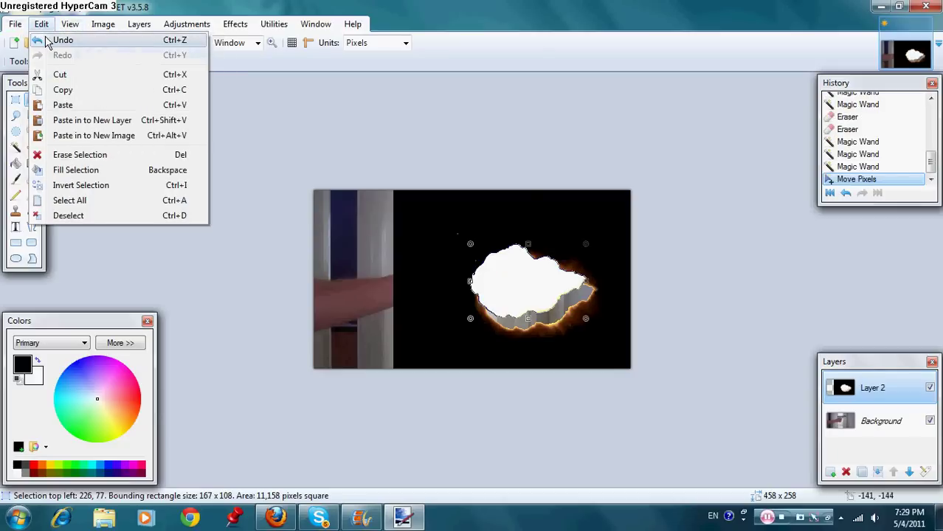
click(50, 38)
click(42, 24)
click(44, 38)
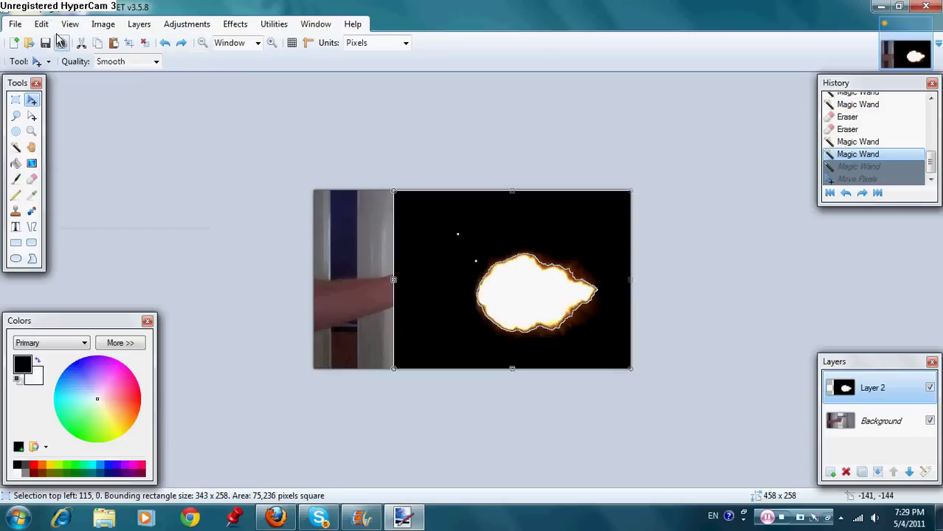
Step: Magic-wand the black area around the flash again, then undo that step
click(16, 147)
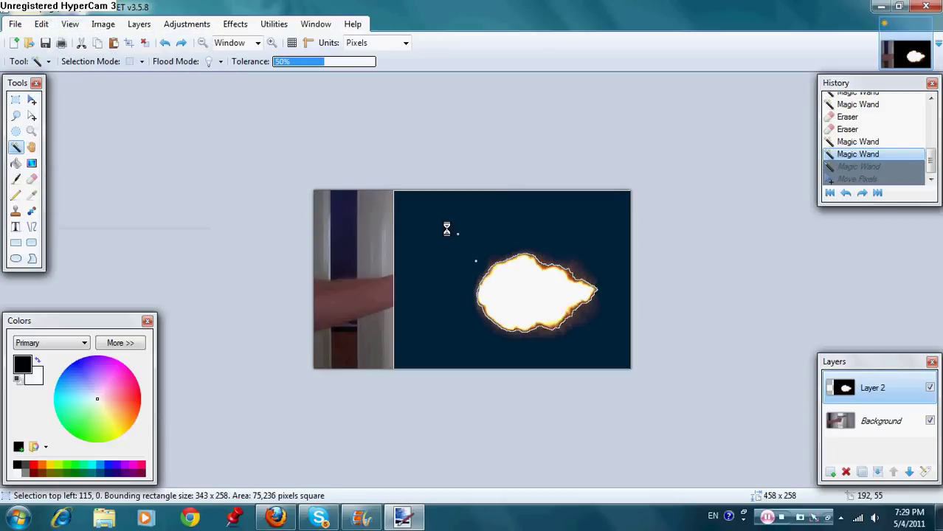
click(454, 218)
click(66, 26)
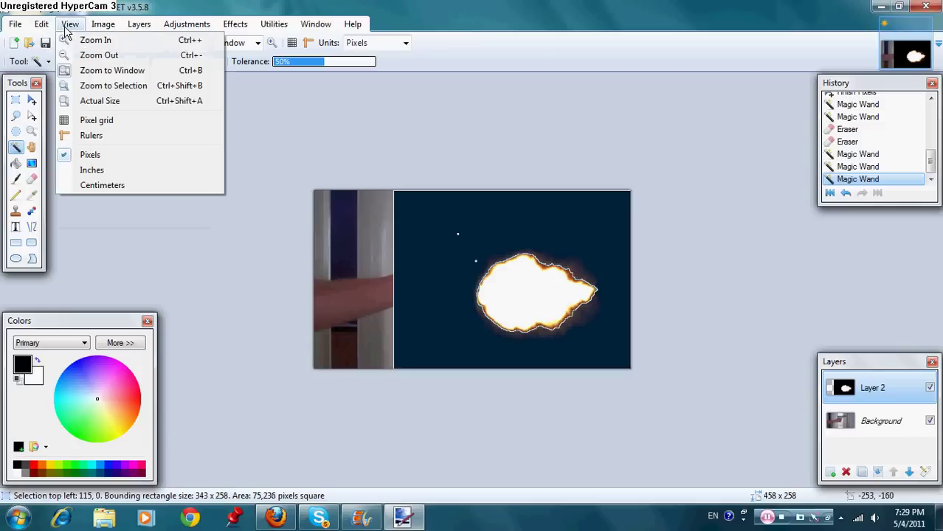
mouse_move(42, 24)
click(33, 40)
key(ctrl+z)
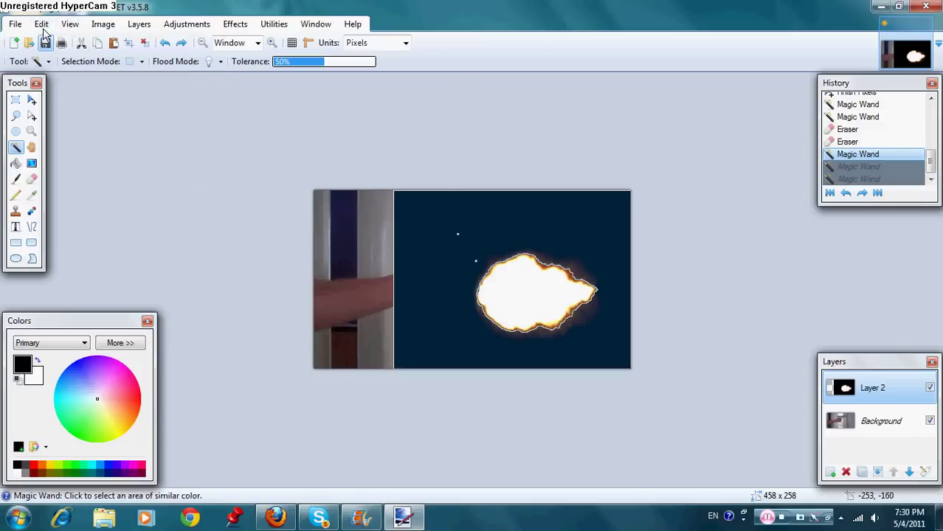
key(ctrl+shift+s)
key(Escape)
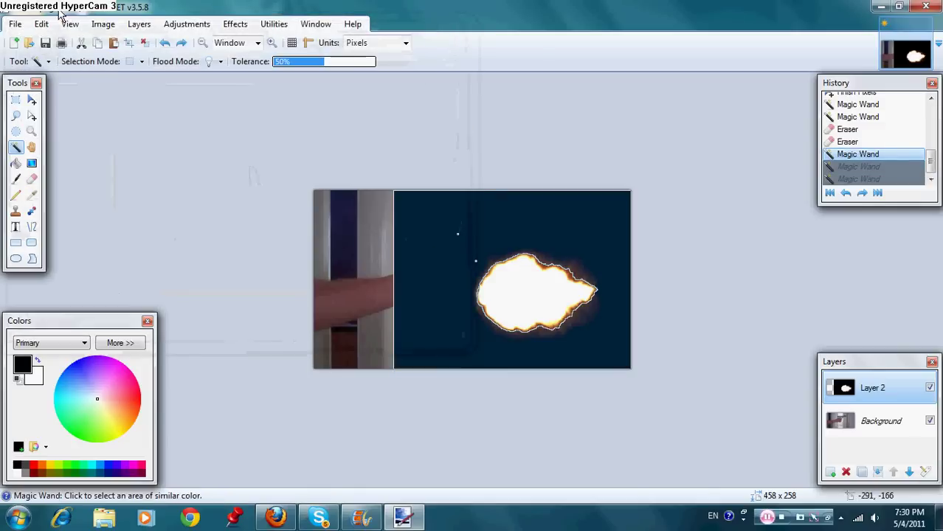
Step: Undo repeatedly back to Finish Pixels and pick the Move Selected Pixels tool
click(42, 24)
click(52, 35)
click(42, 23)
click(42, 37)
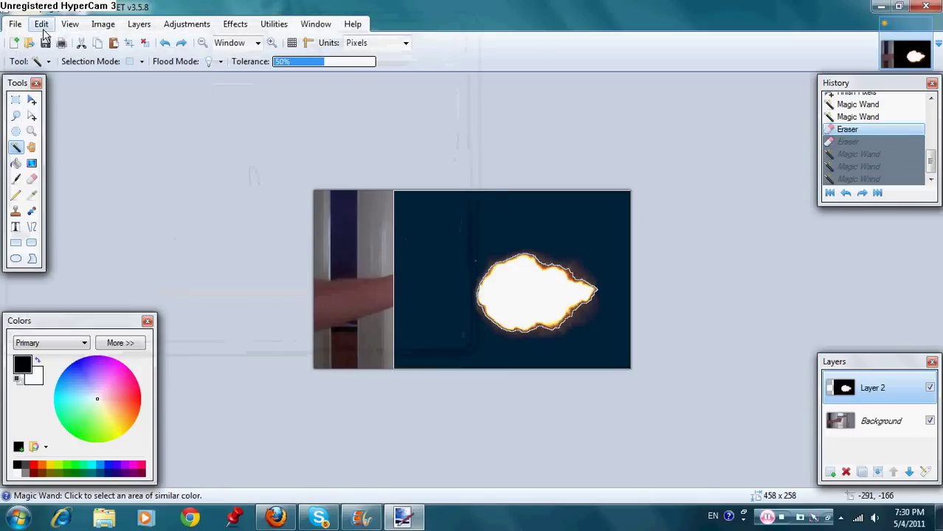
click(41, 23)
click(42, 37)
click(41, 24)
click(42, 37)
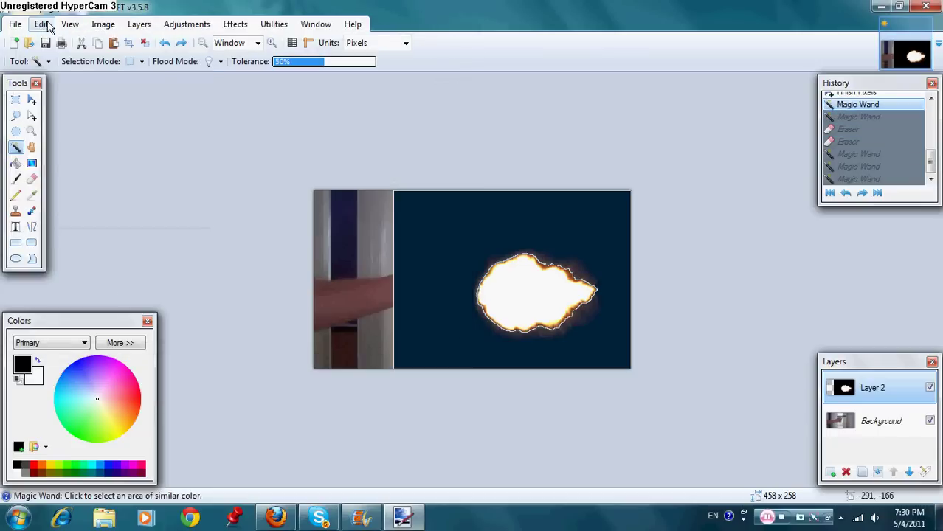
click(41, 24)
click(42, 37)
click(32, 99)
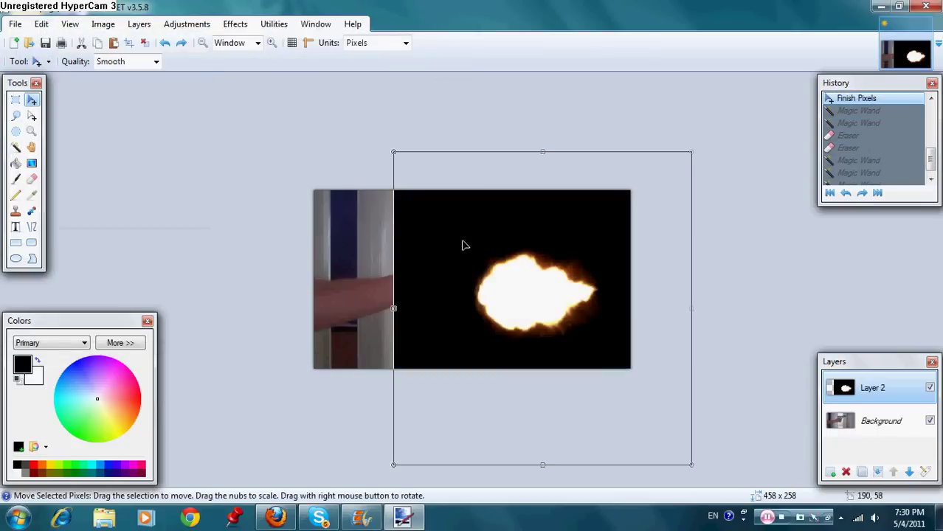
Step: Move Layer 2's flash to the gun muzzle, then Magic Wand-select its black surround
drag(463, 244, 568, 241)
drag(555, 272, 542, 221)
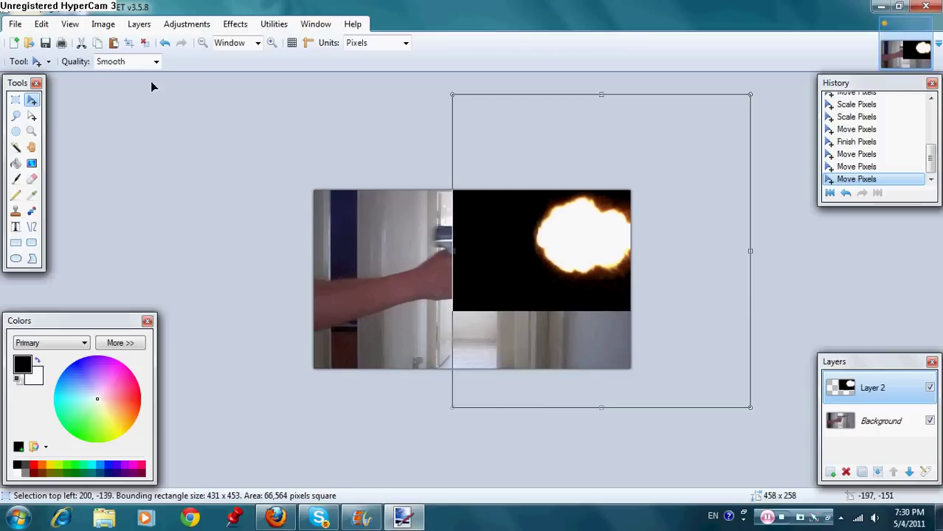
click(15, 147)
click(503, 242)
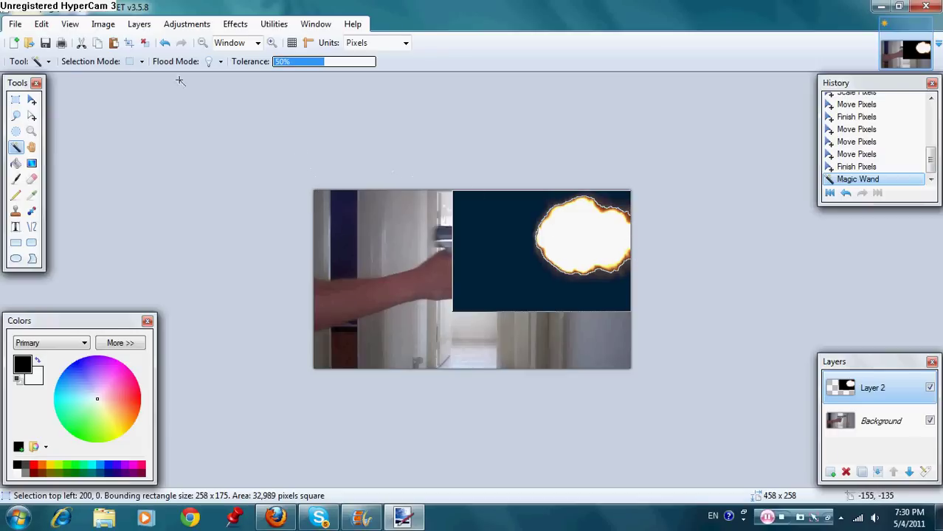
Step: Erase the selected black pixels from Layer 2 with Edit > Erase Selection
click(42, 24)
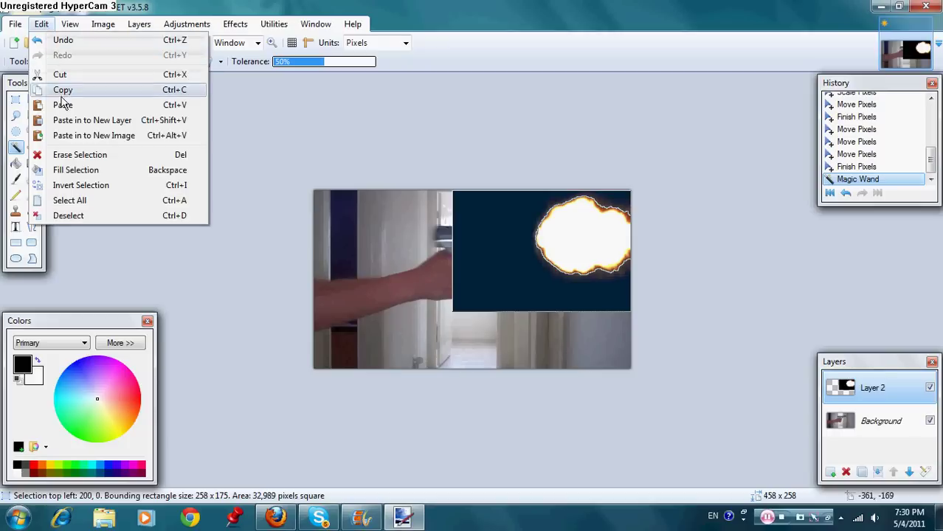
click(81, 159)
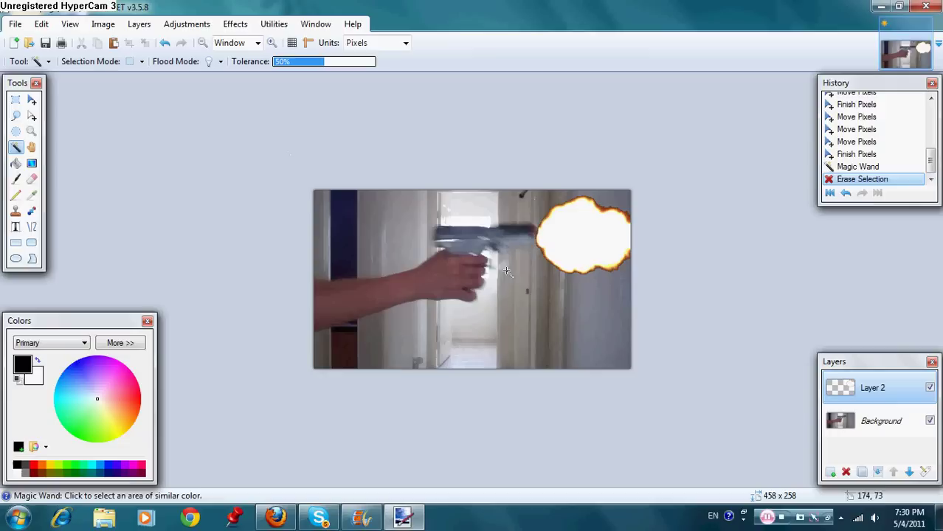
Step: Save the composite as BLABL.pdn and switch back to Movie Maker
click(19, 25)
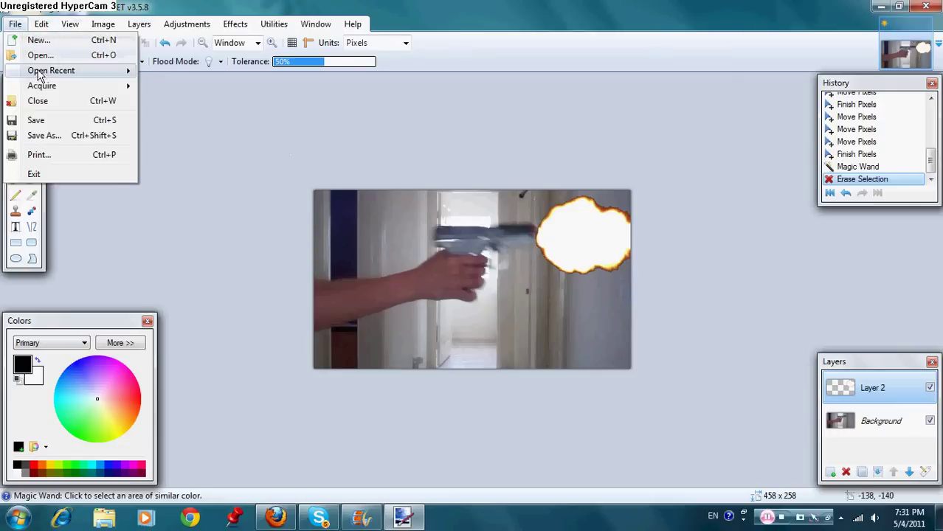
click(47, 135)
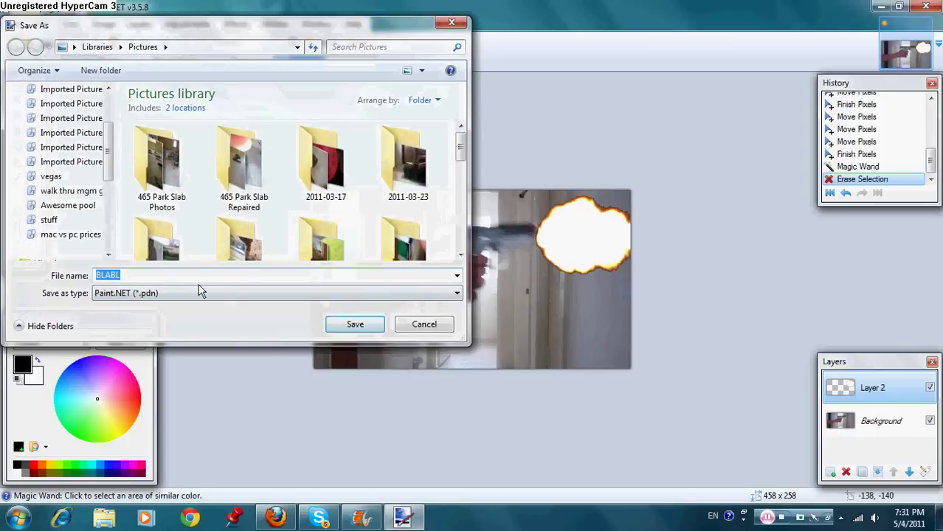
click(196, 274)
click(353, 325)
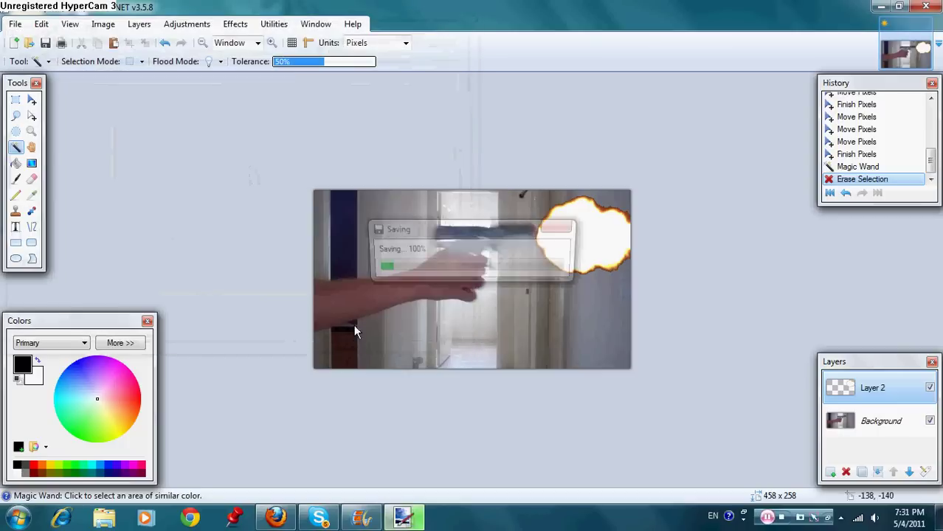
click(360, 516)
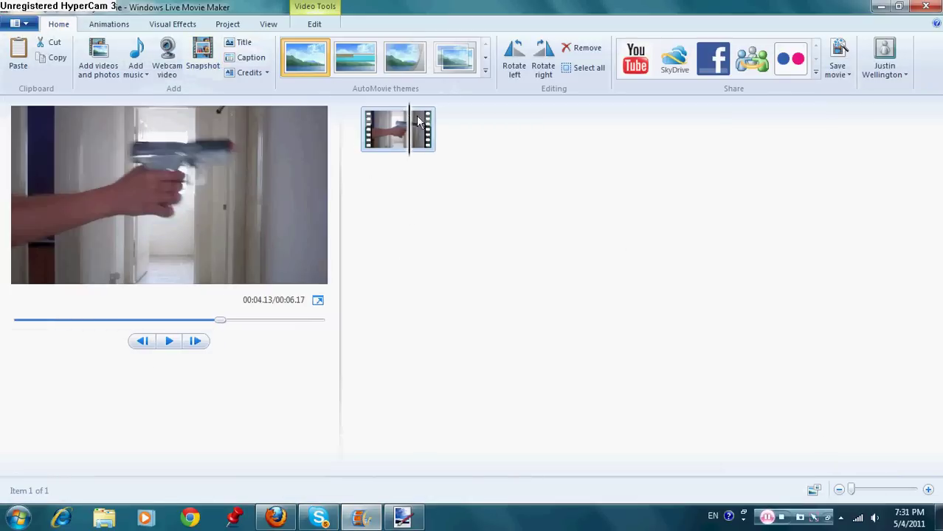
Step: Split the gun video at 00:04.13 on the Edit tab and select the first part
click(174, 25)
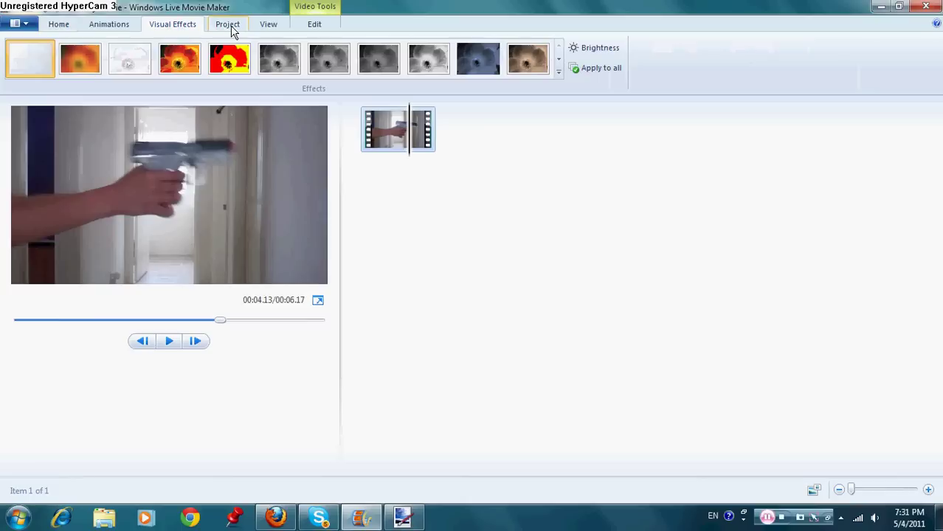
click(230, 27)
click(272, 25)
click(310, 24)
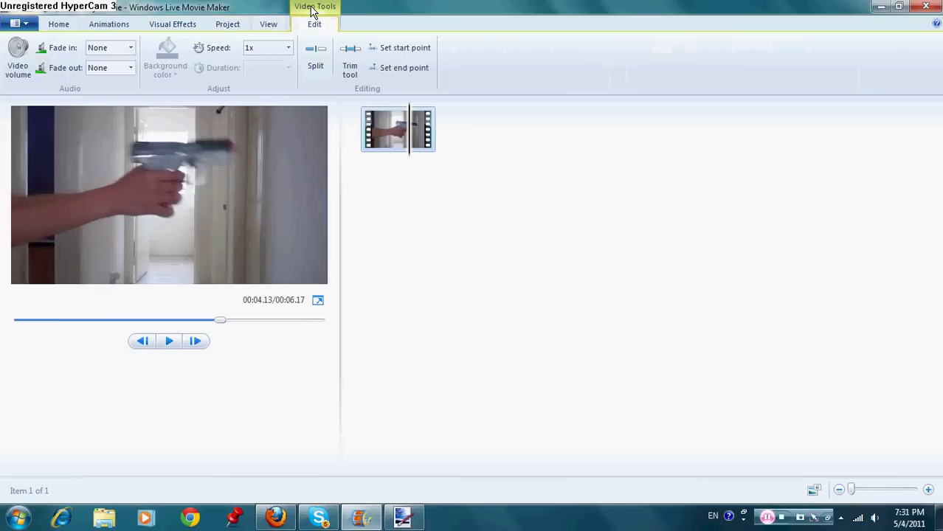
click(325, 58)
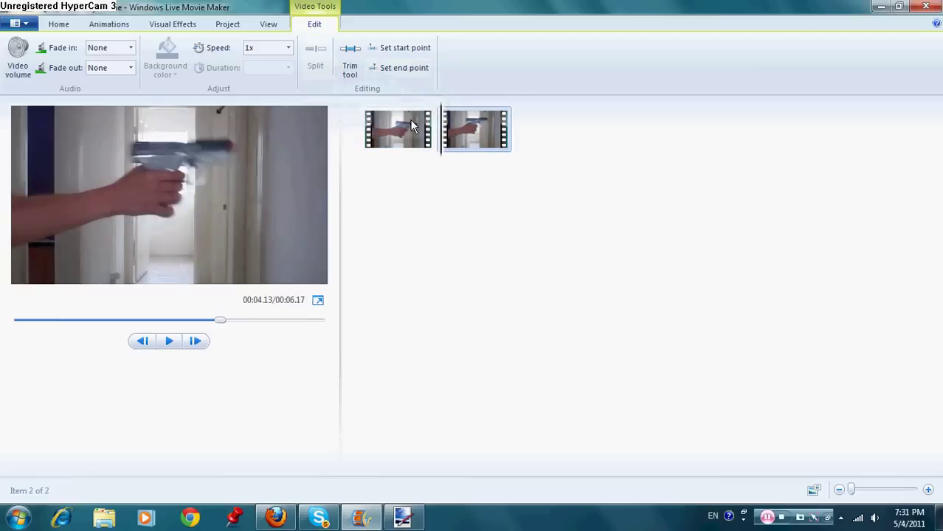
mouse_move(463, 122)
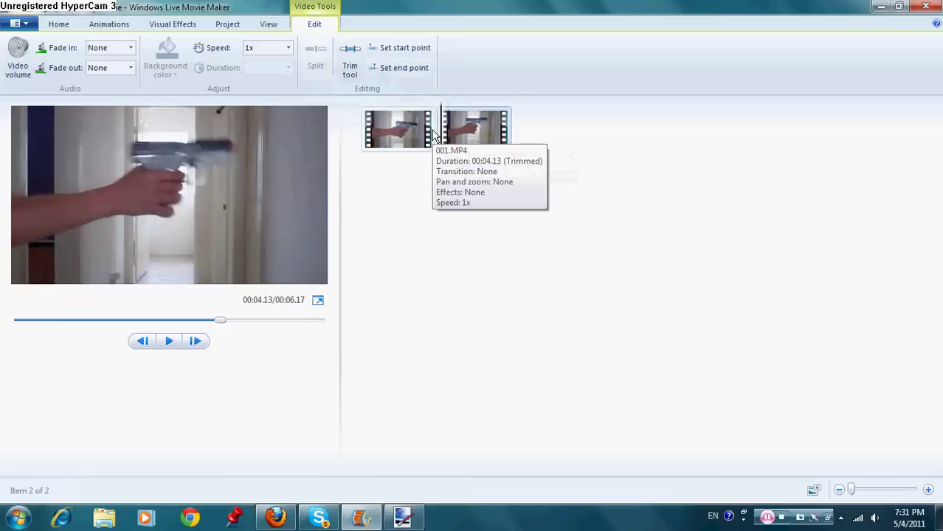
click(430, 129)
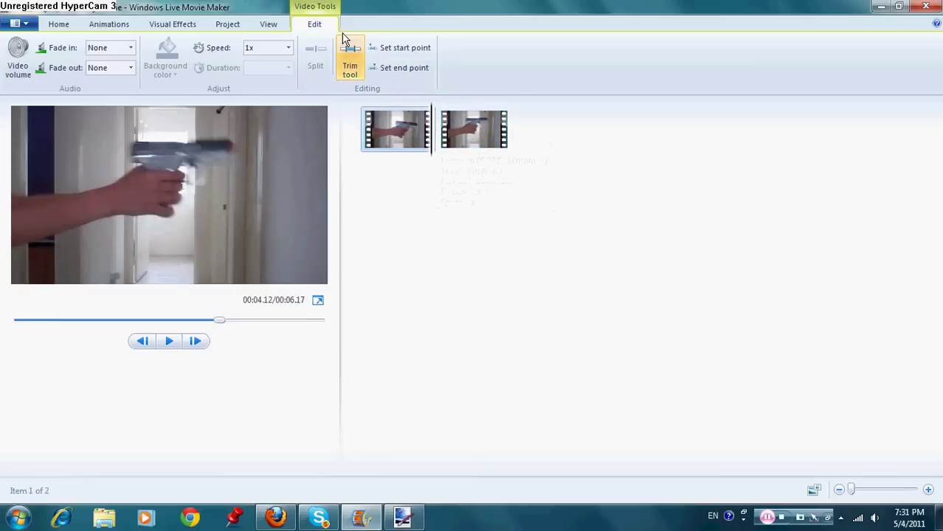
click(61, 24)
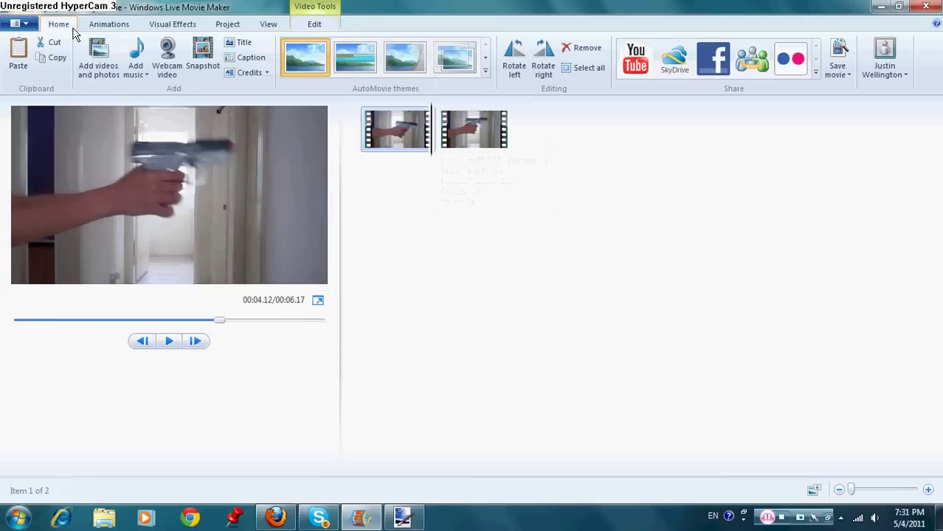
Step: In Add Videos and Photos, browse Recent Places and the 2011-03-17 folder, trying a search
click(97, 58)
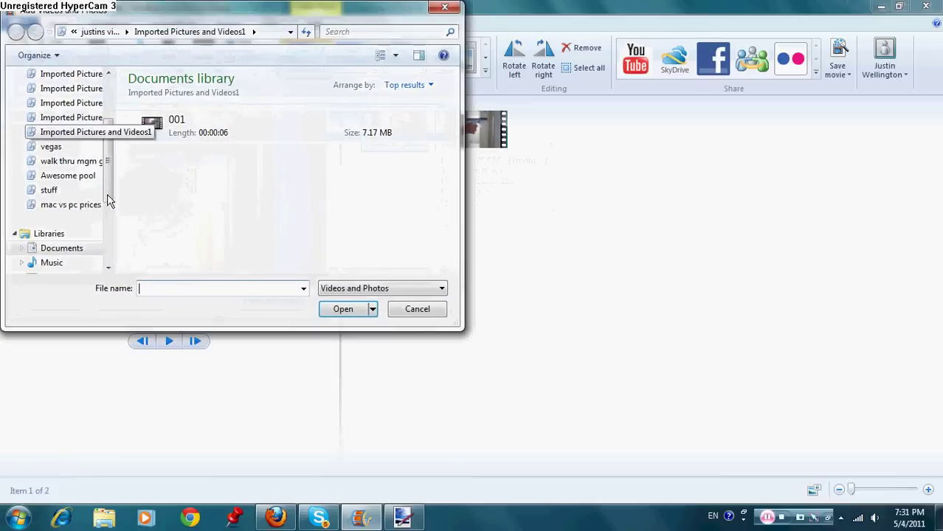
drag(108, 166, 93, 111)
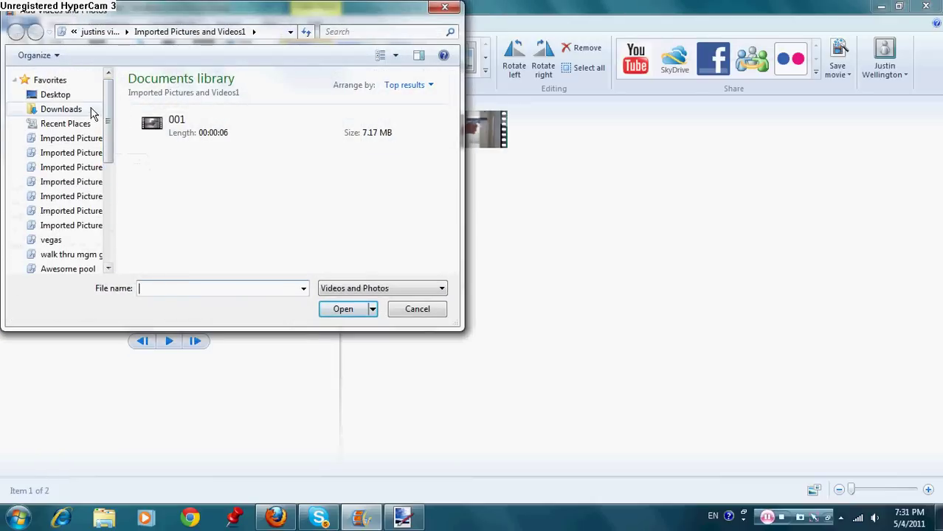
click(87, 127)
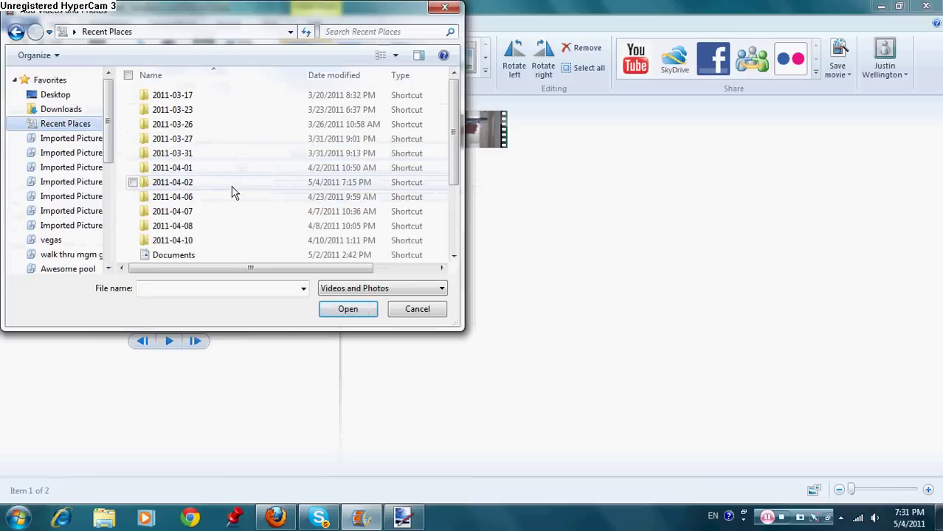
double_click(221, 96)
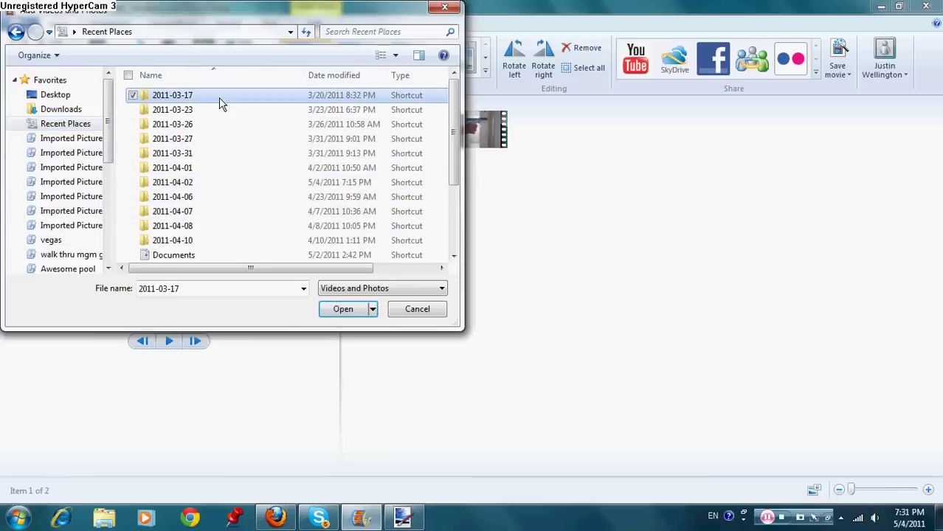
scroll(443, 155, down, 2)
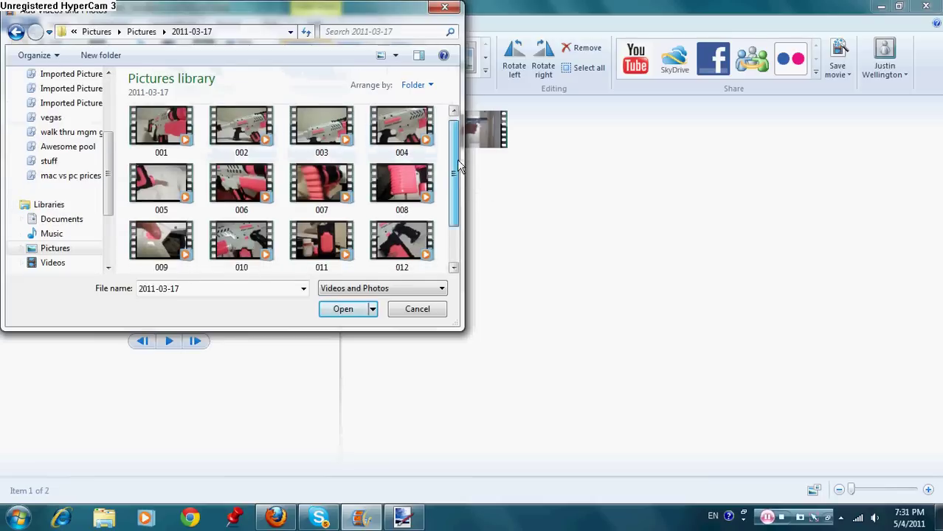
click(15, 34)
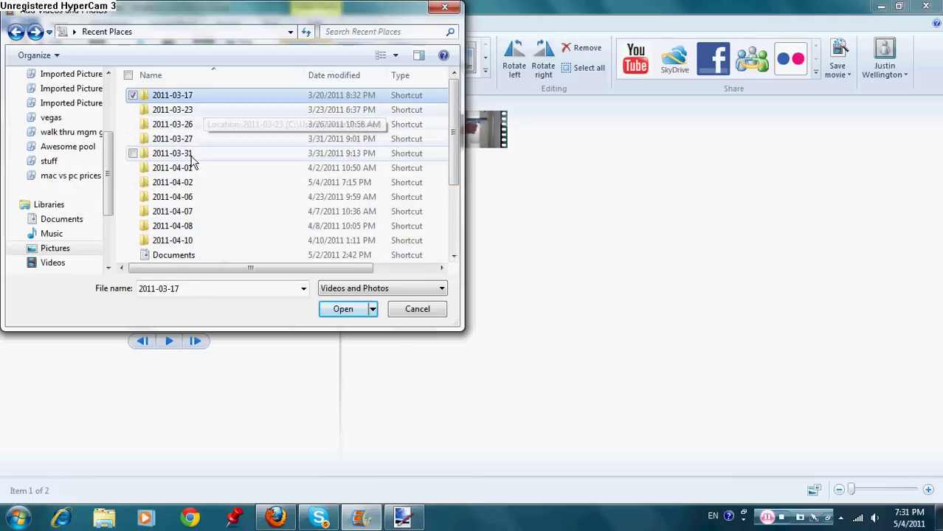
drag(453, 142, 464, 247)
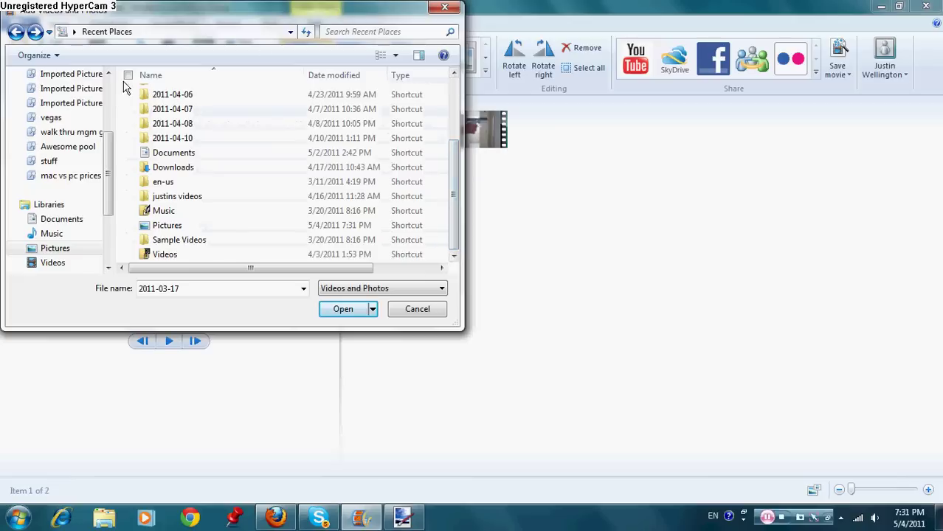
click(414, 34)
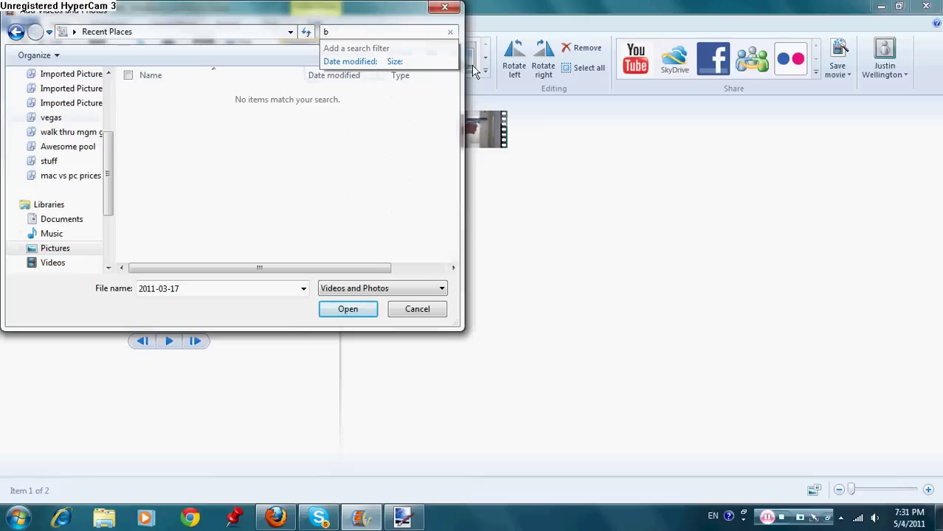
key(BackSpace)
scroll(93, 216, down, 1)
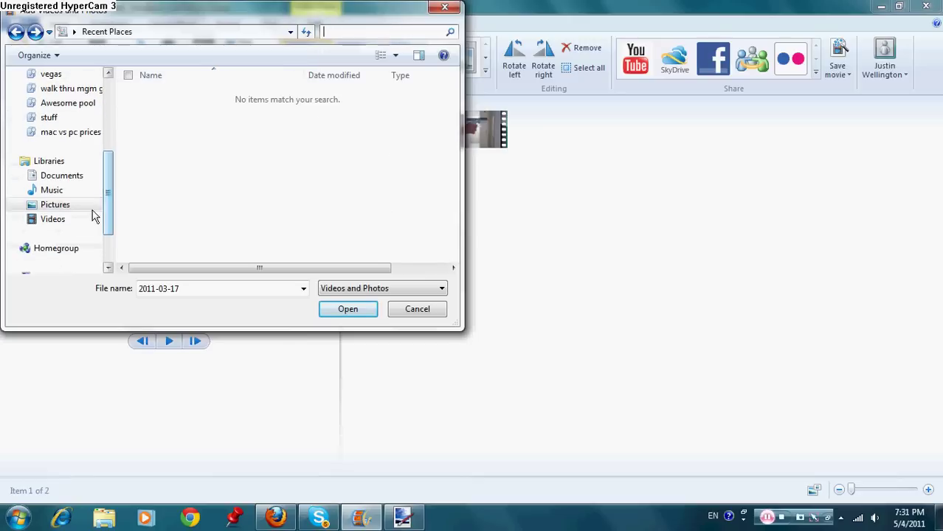
Step: Browse the Videos library, then open Documents > justins videos and try a search there
click(82, 219)
scroll(79, 265, down, 1)
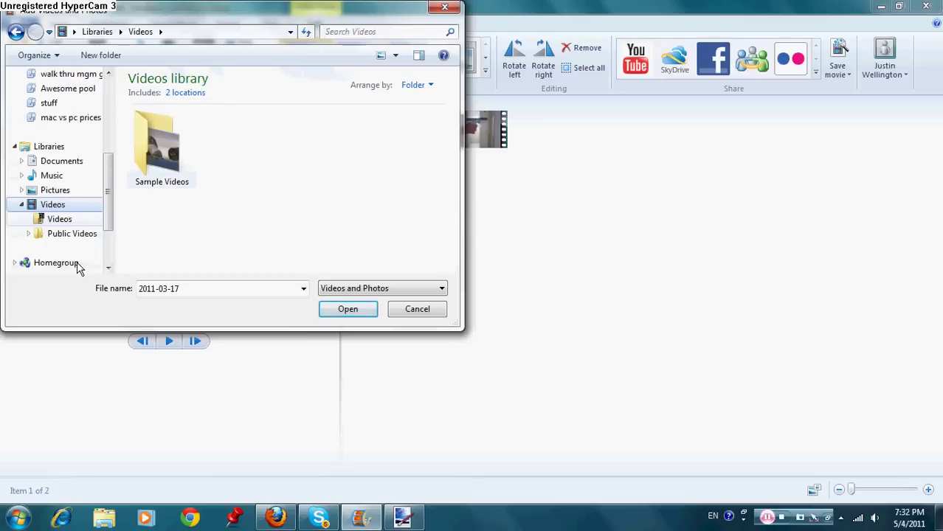
click(73, 221)
click(74, 234)
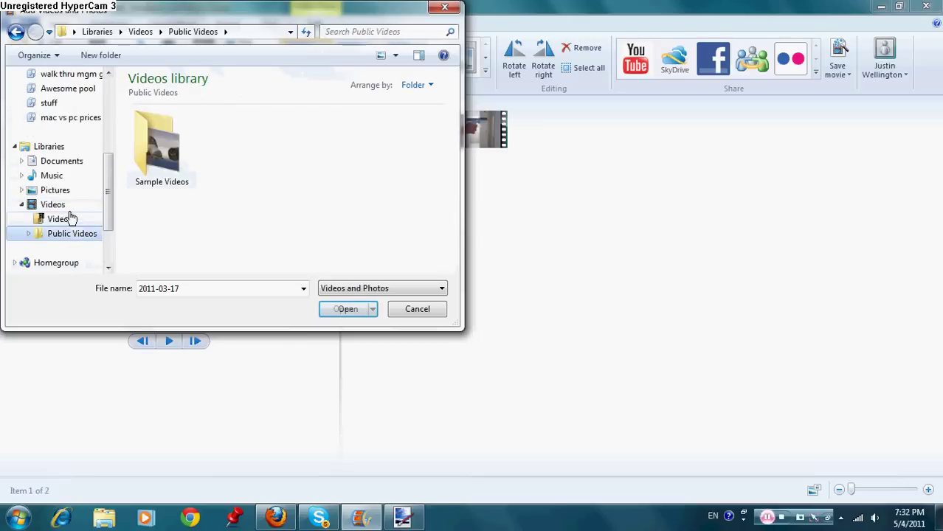
click(53, 205)
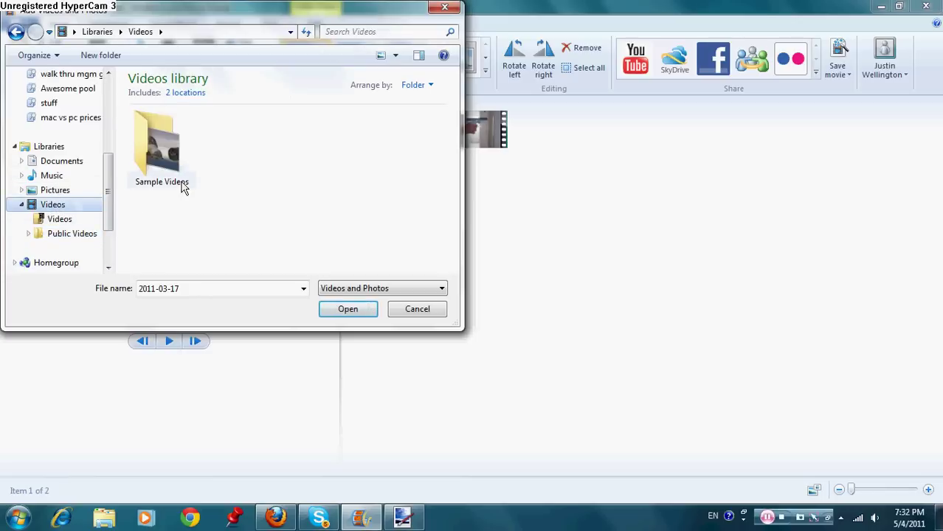
click(62, 161)
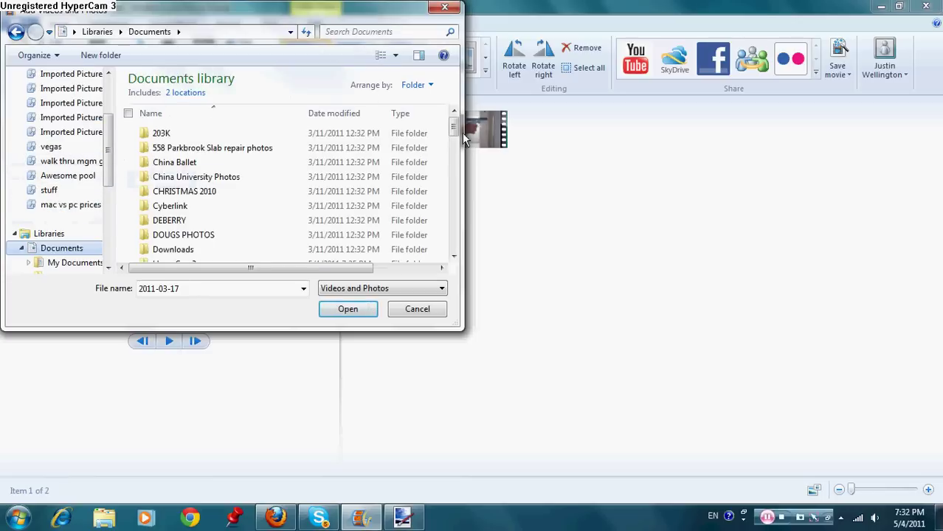
drag(453, 127, 453, 133)
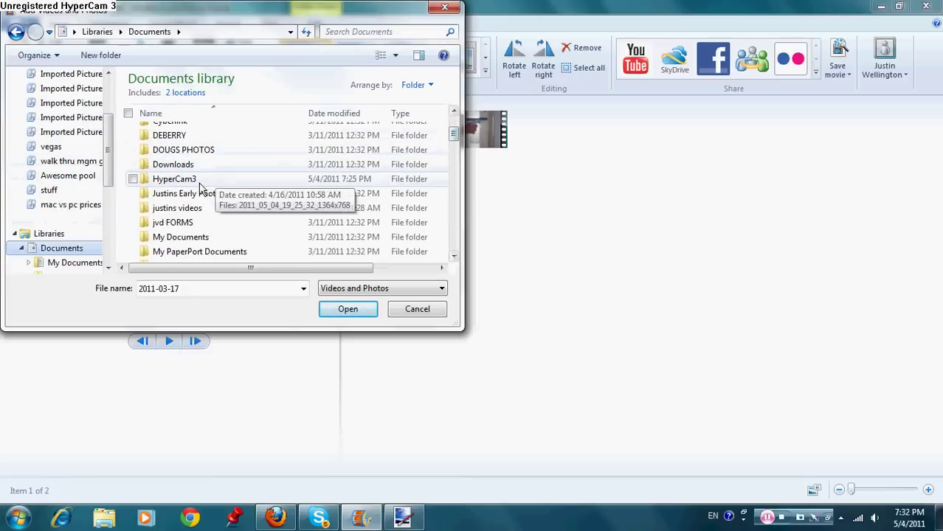
double_click(194, 210)
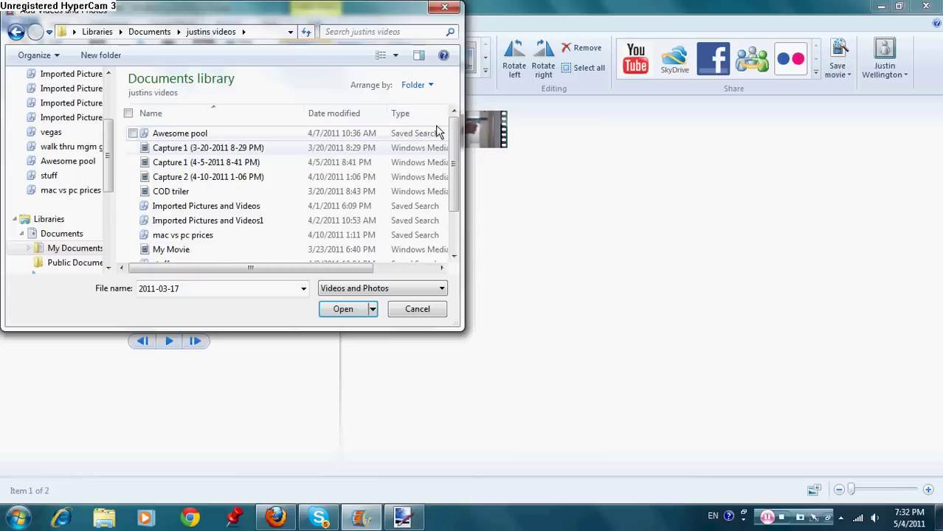
drag(456, 150, 454, 126)
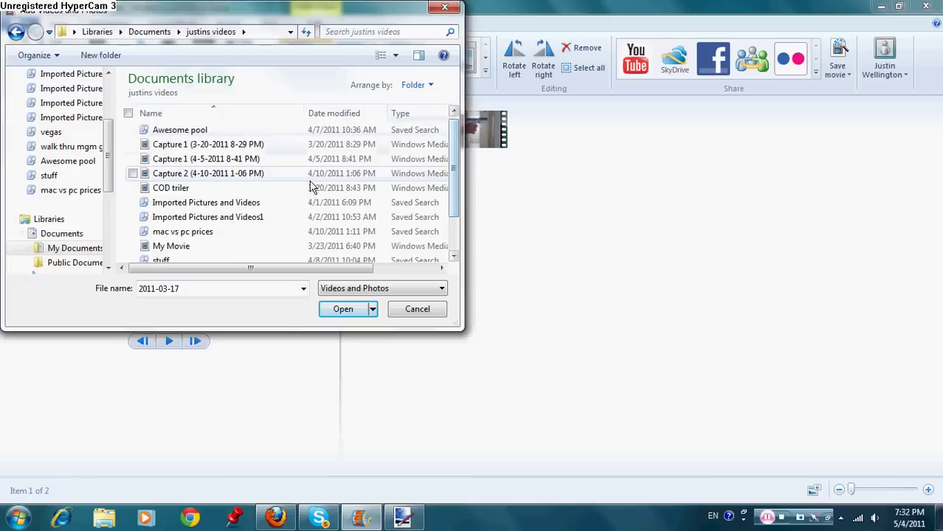
click(356, 32)
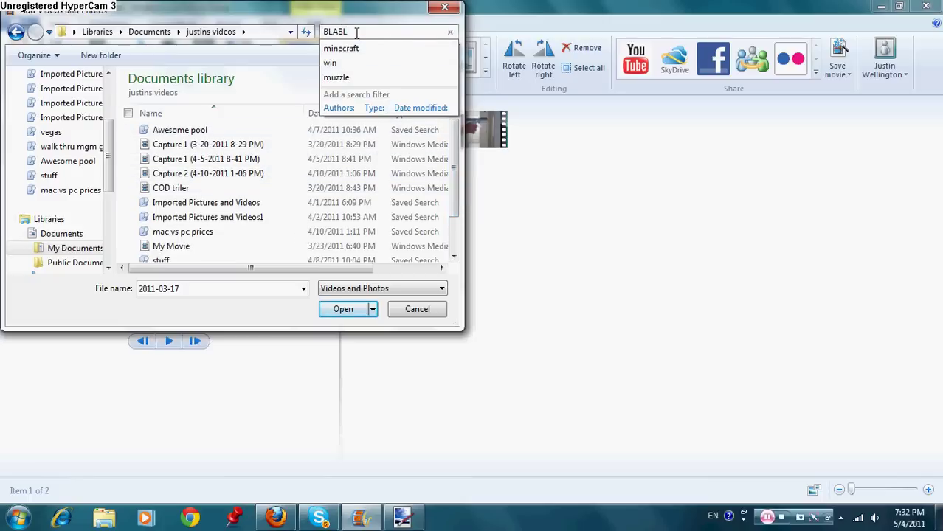
key(BackSpace)
key(BackSpace)
key(BackSpace)
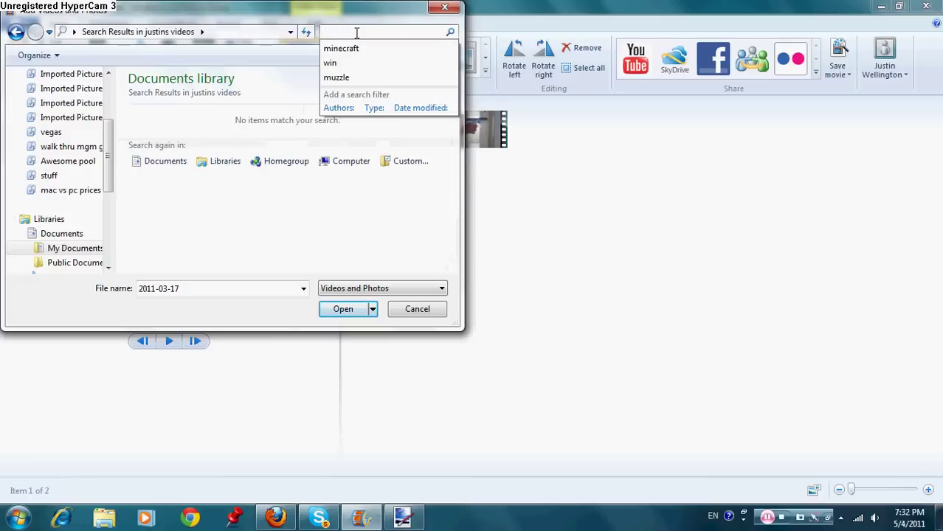
drag(456, 166, 457, 213)
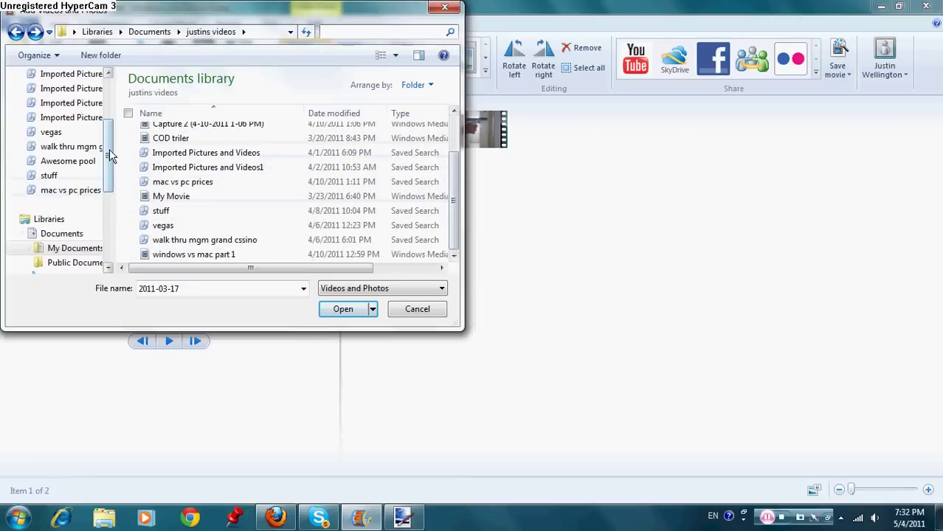
mouse_move(109, 155)
mouse_down()
mouse_move(113, 109)
mouse_move(114, 157)
mouse_up()
Step: Save the muzzle-flash image in Paint.NET, then open and cancel the Save As window
click(402, 516)
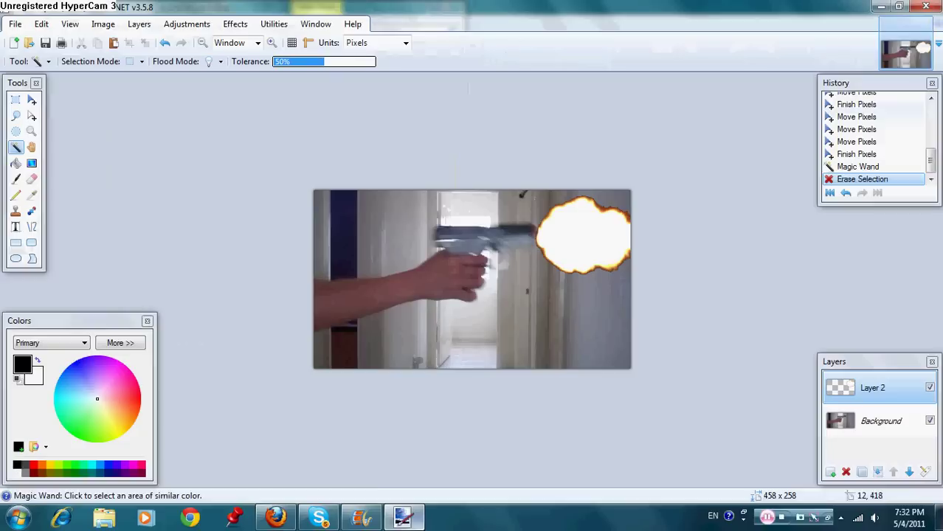
click(15, 24)
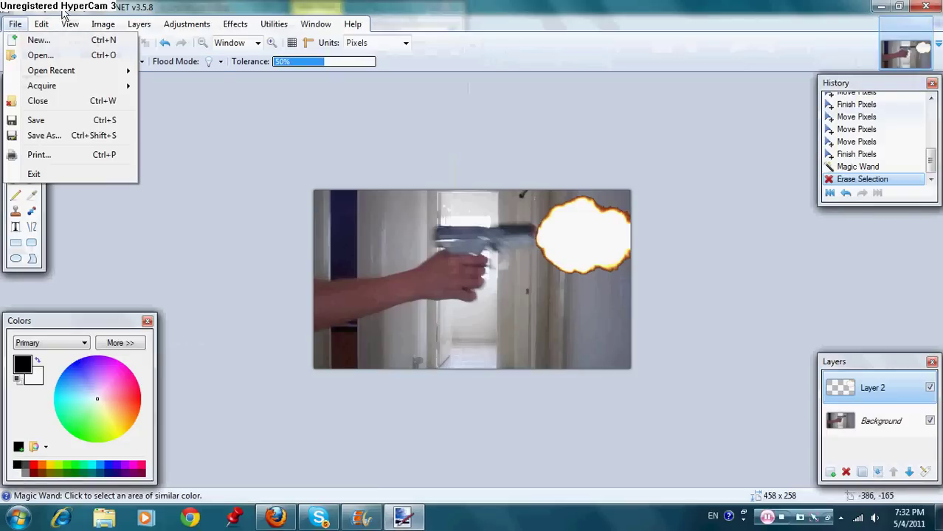
click(54, 124)
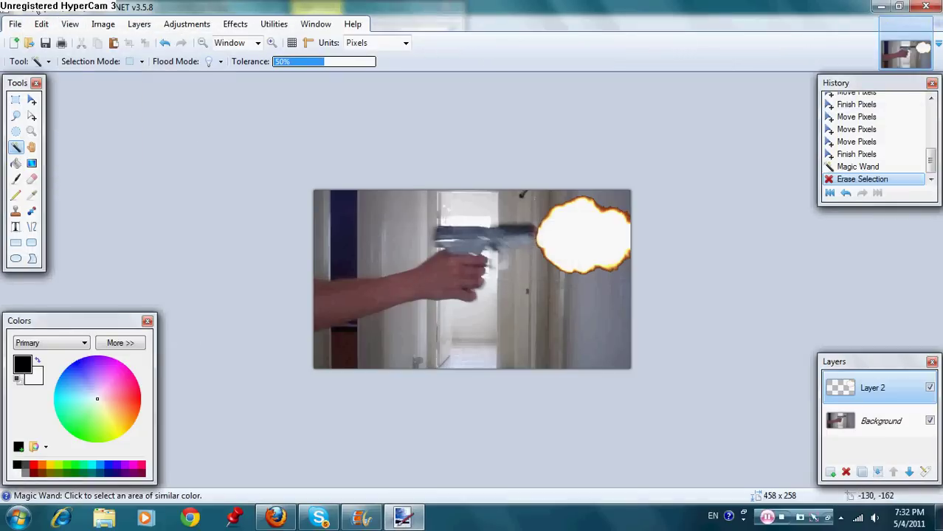
click(14, 24)
click(117, 138)
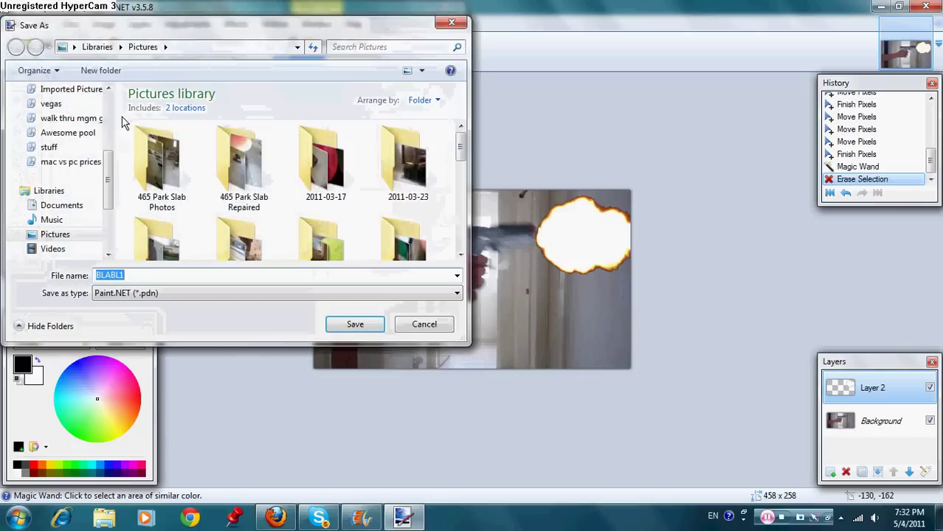
click(452, 22)
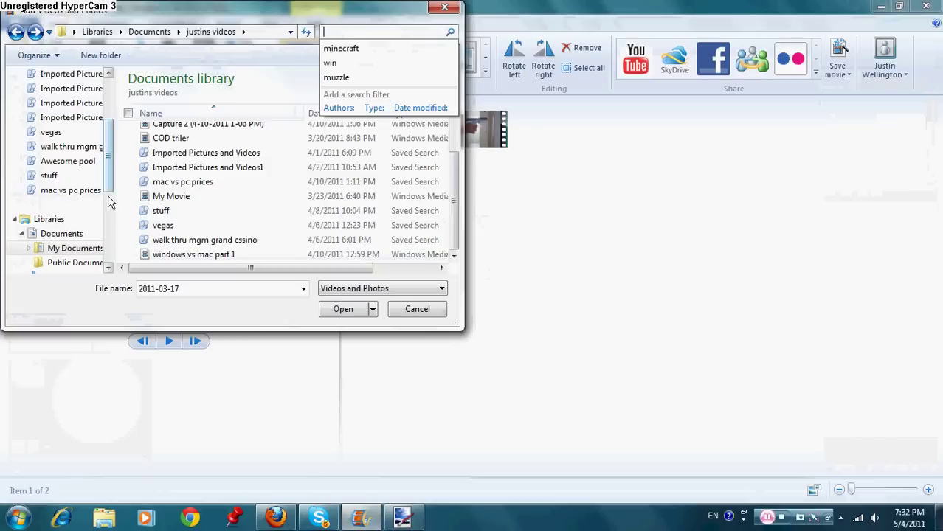
Step: Open the Pictures library, scroll through it, and select the muzzleflash1 picture
click(108, 202)
click(85, 246)
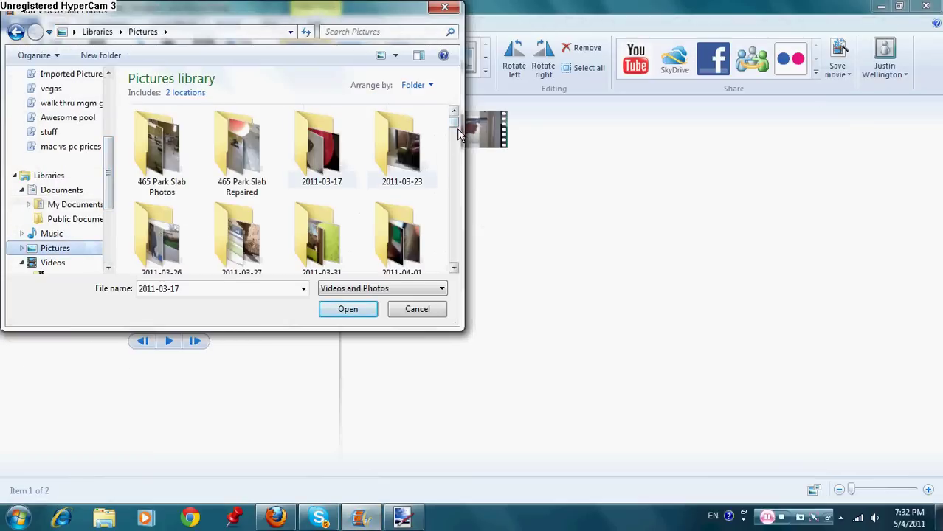
drag(458, 130, 450, 184)
click(396, 29)
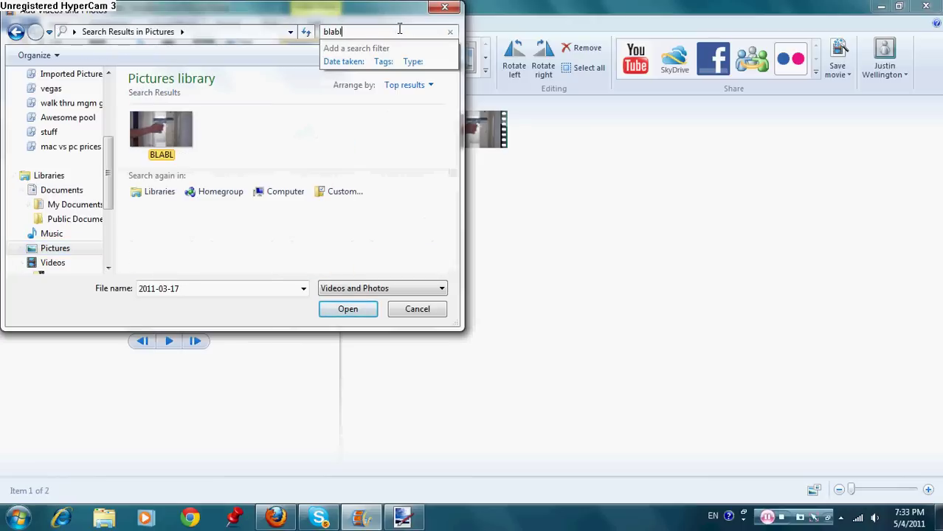
key(BackSpace)
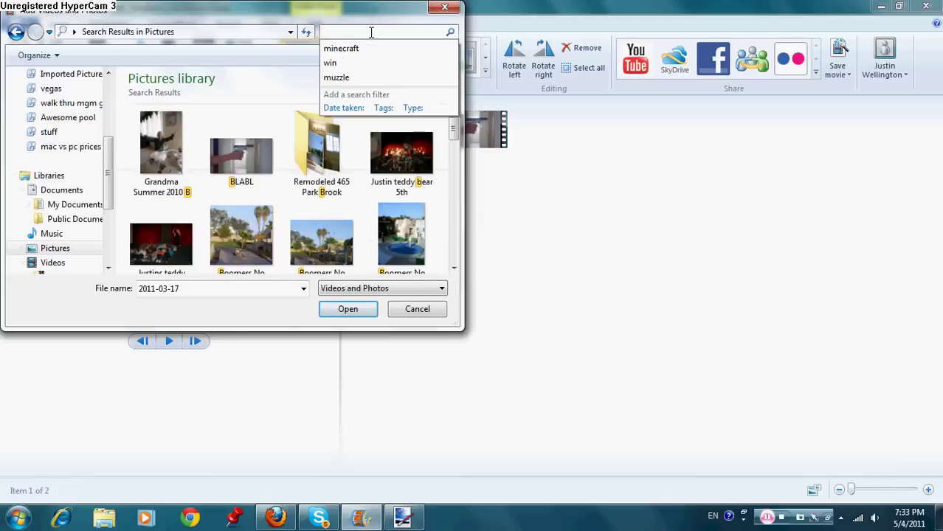
drag(455, 135, 466, 183)
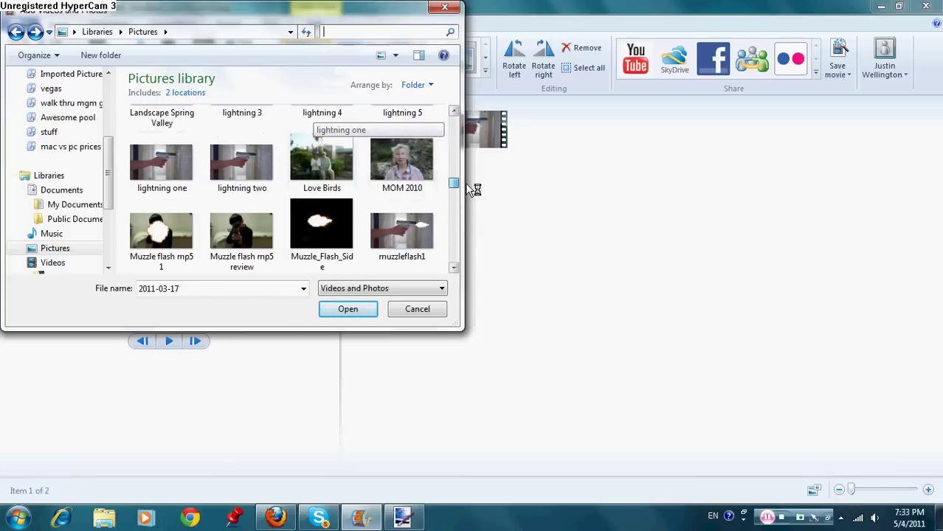
click(433, 206)
Step: Insert muzzleflash1 between the gun clips and set its duration from 7.00 to 0.04 seconds
click(346, 311)
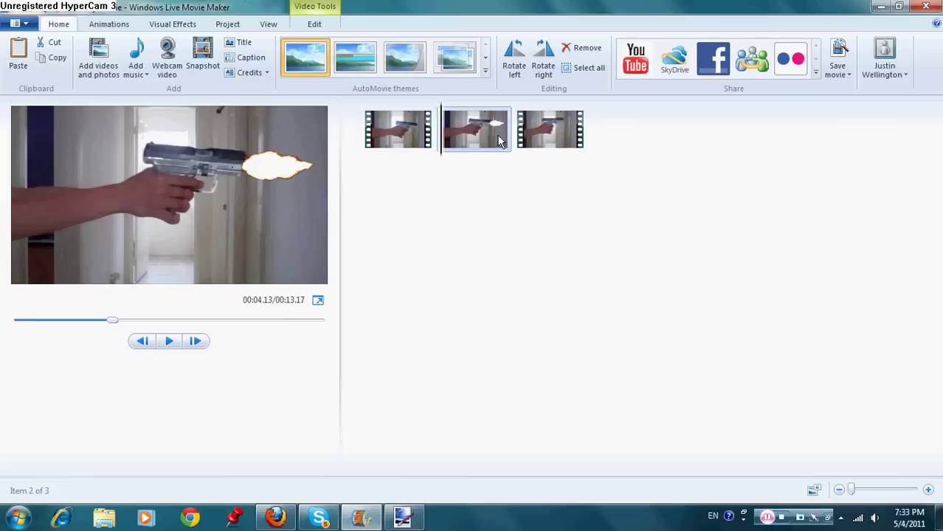
mouse_move(441, 146)
mouse_down()
mouse_move(387, 145)
mouse_move(435, 144)
mouse_up()
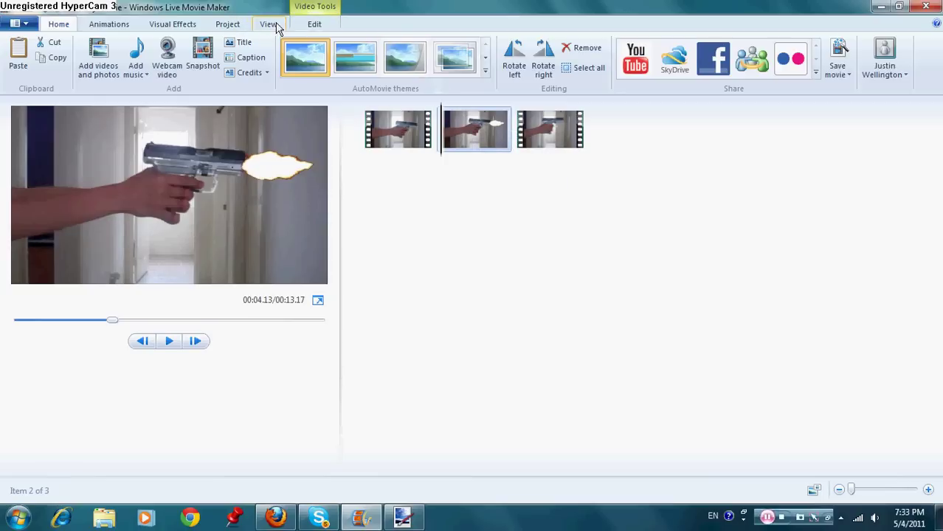
click(324, 29)
click(273, 28)
click(327, 28)
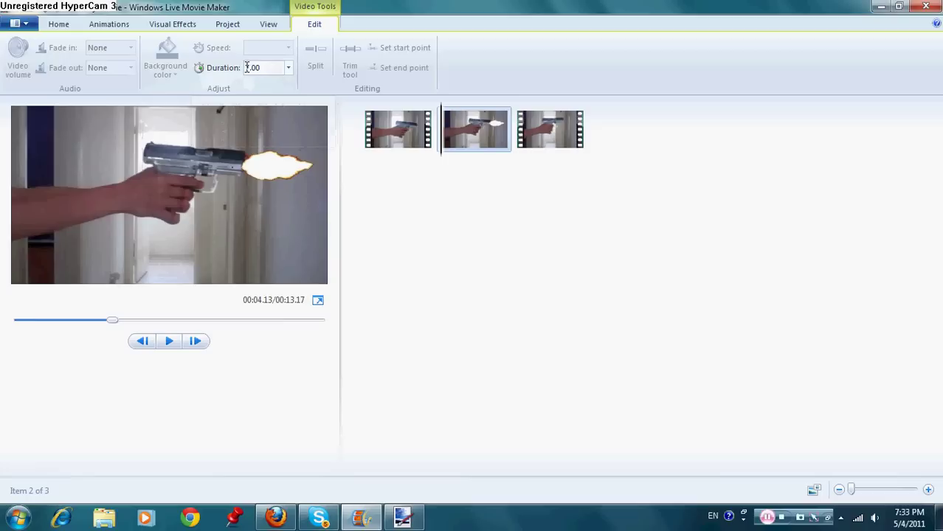
click(288, 68)
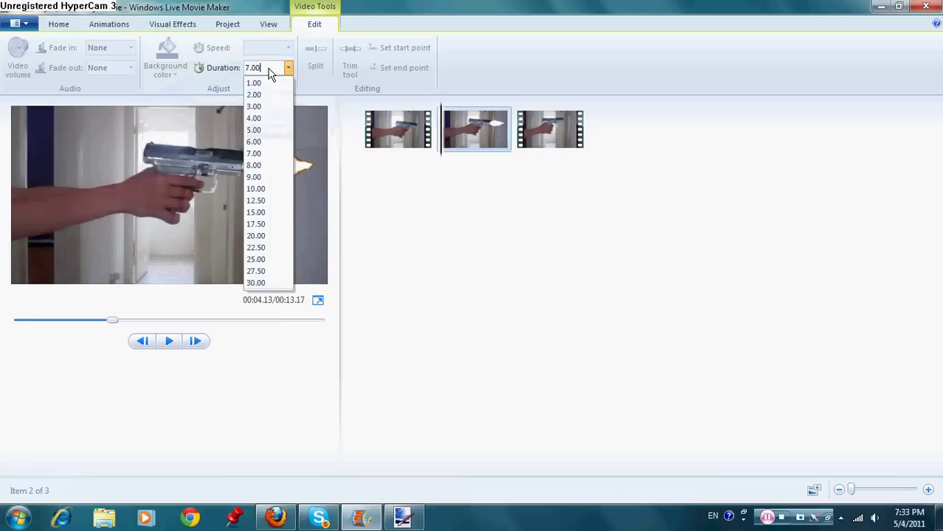
key(BackSpace)
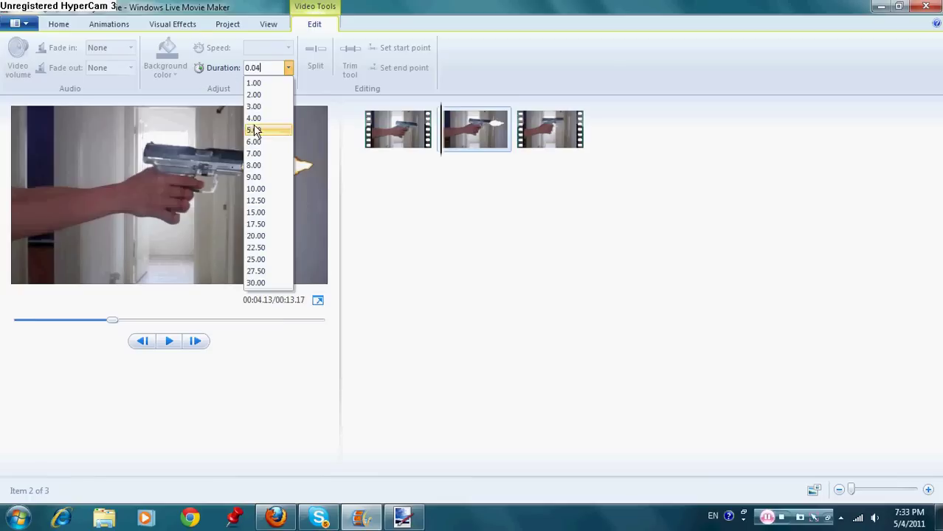
key(Return)
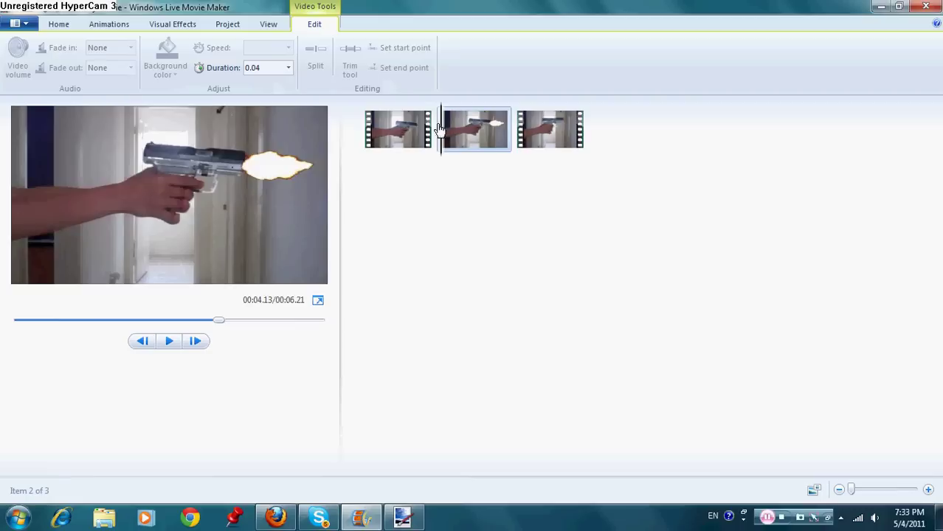
Step: Play the 6.21-second movie from the start, then place the playhead at the flash still
drag(441, 130, 332, 164)
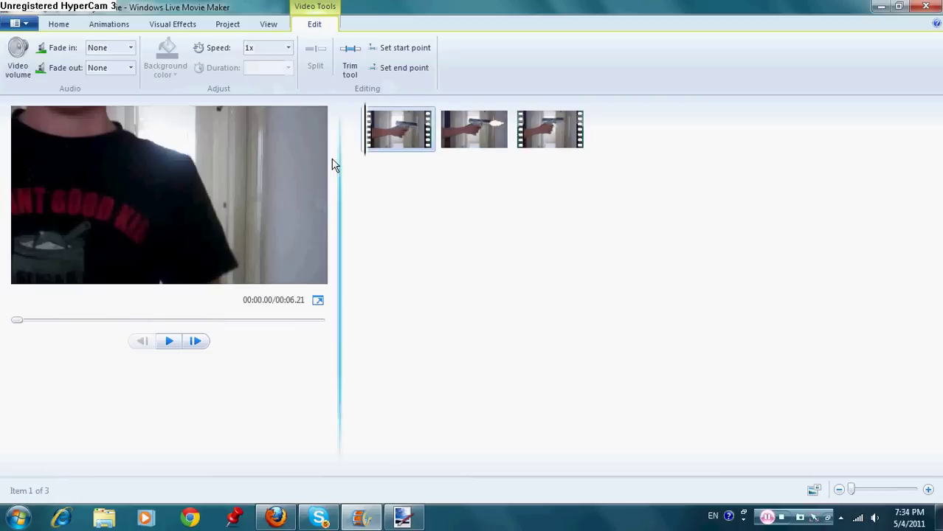
click(171, 351)
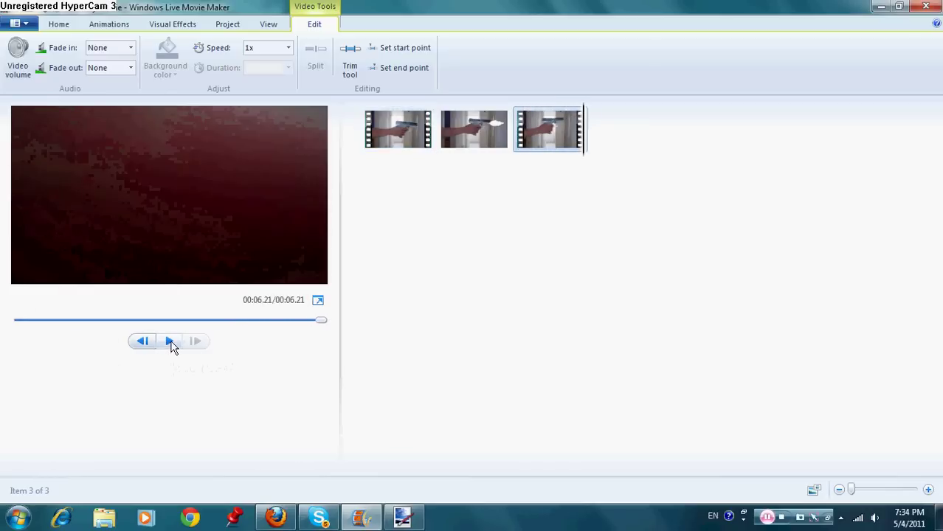
click(59, 25)
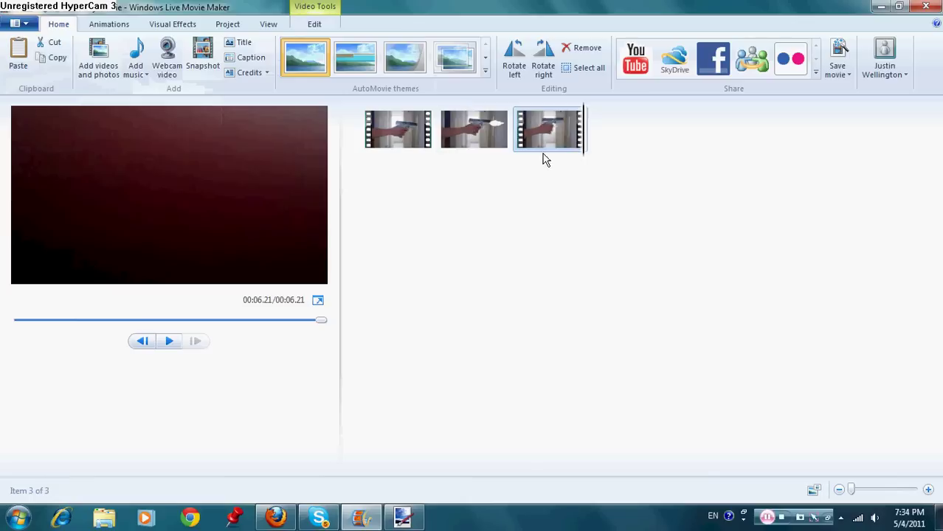
click(438, 133)
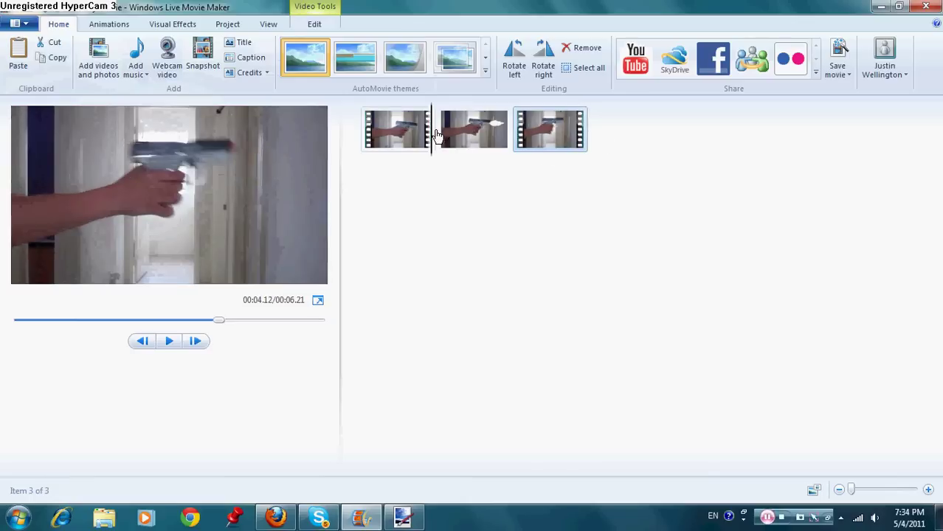
Step: Add the Barrett 50 Caliber sound from Downloads at the current point
click(440, 133)
click(149, 75)
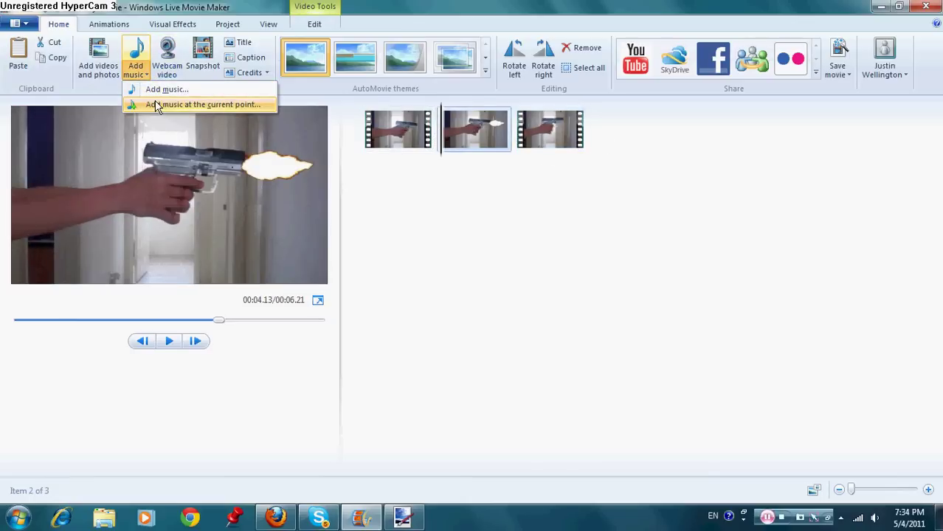
click(157, 105)
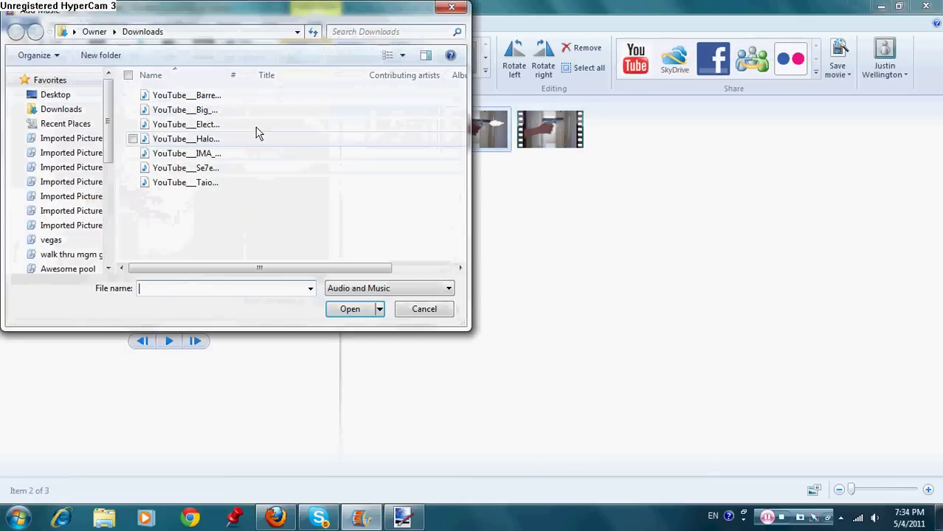
click(226, 99)
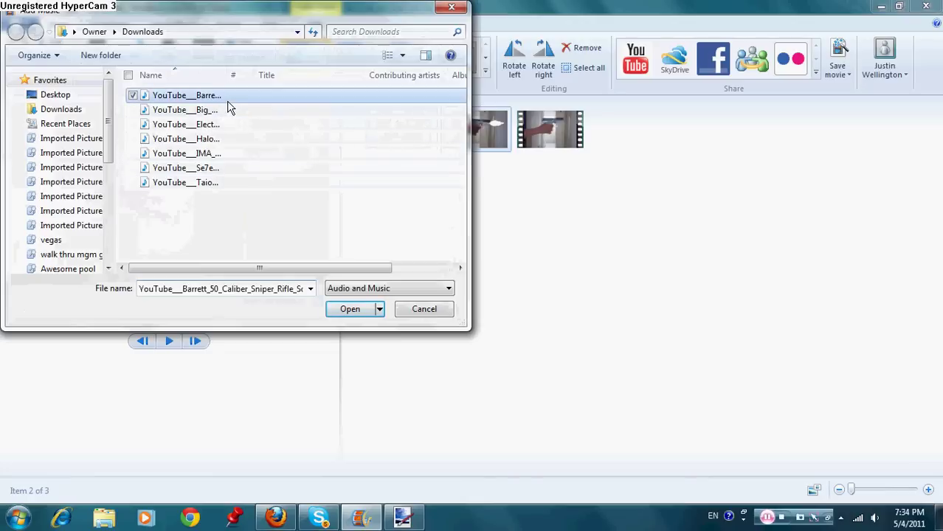
click(351, 308)
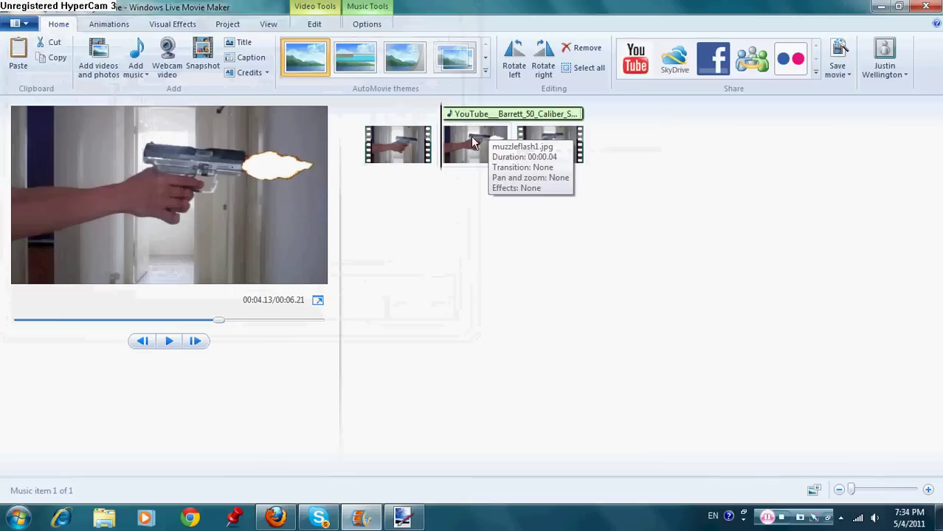
Step: Preview the movie from early in the first gun clip
click(406, 152)
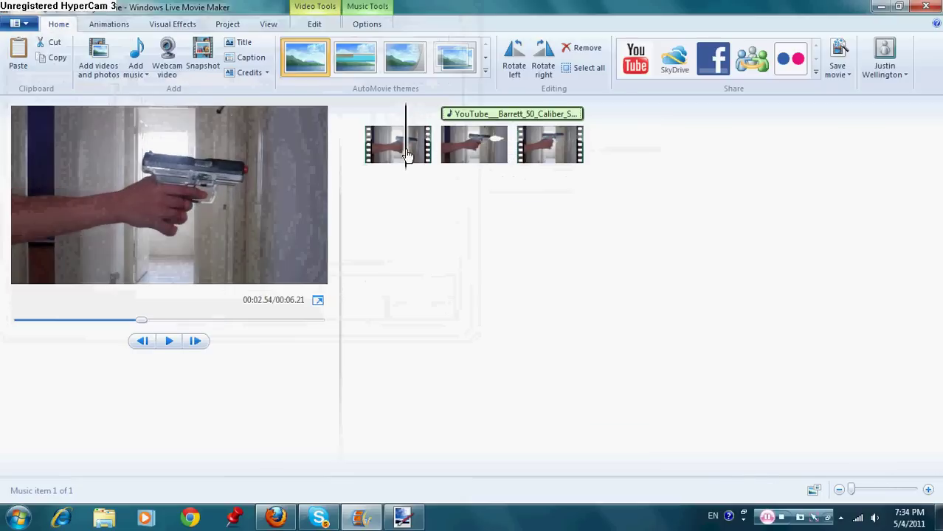
click(384, 156)
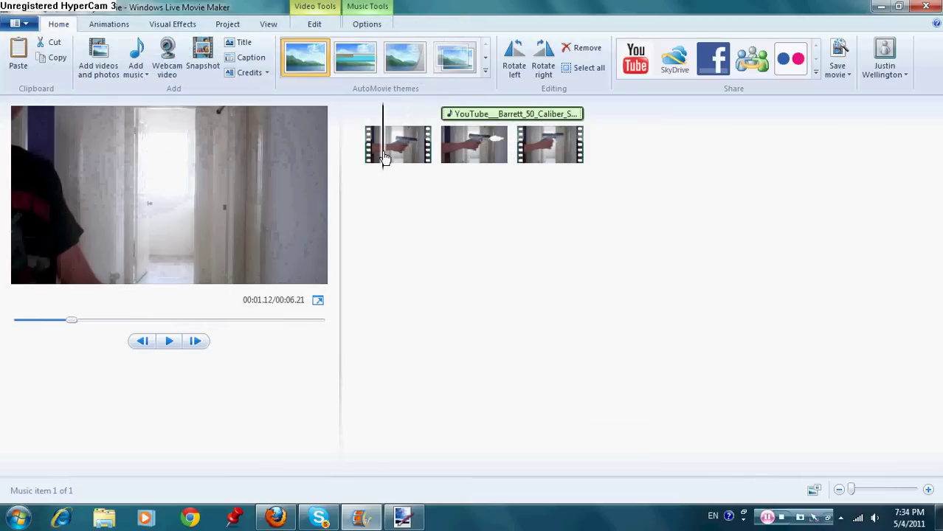
click(384, 155)
click(168, 342)
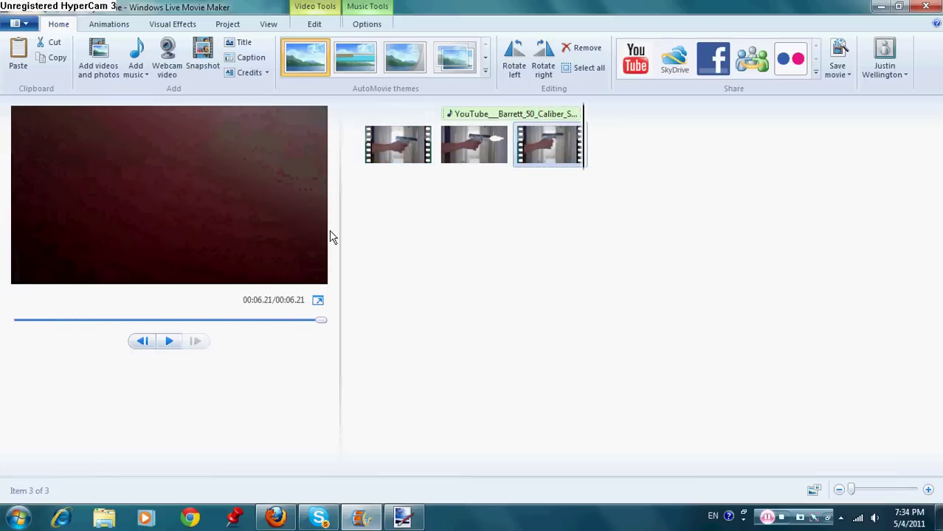
Step: Drag the gunshot sound slightly earlier and replay the preview
click(441, 115)
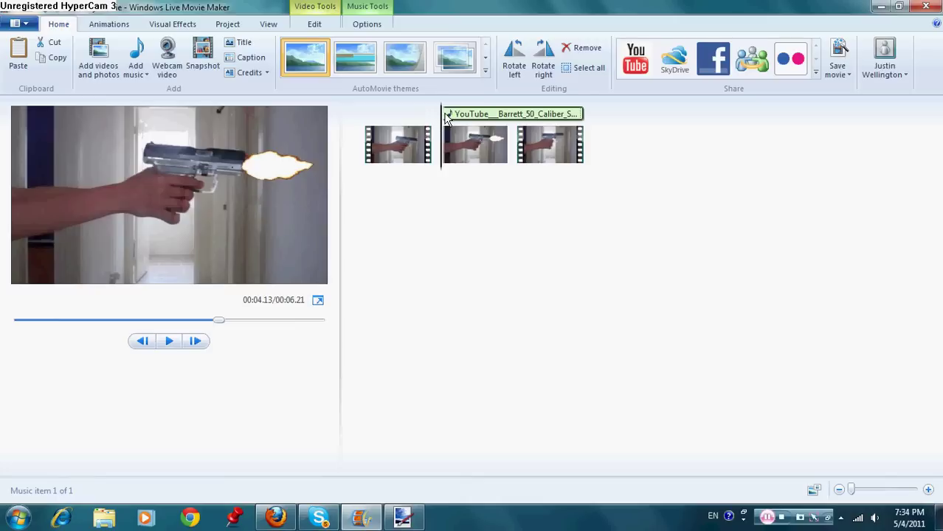
right_click(445, 119)
click(612, 155)
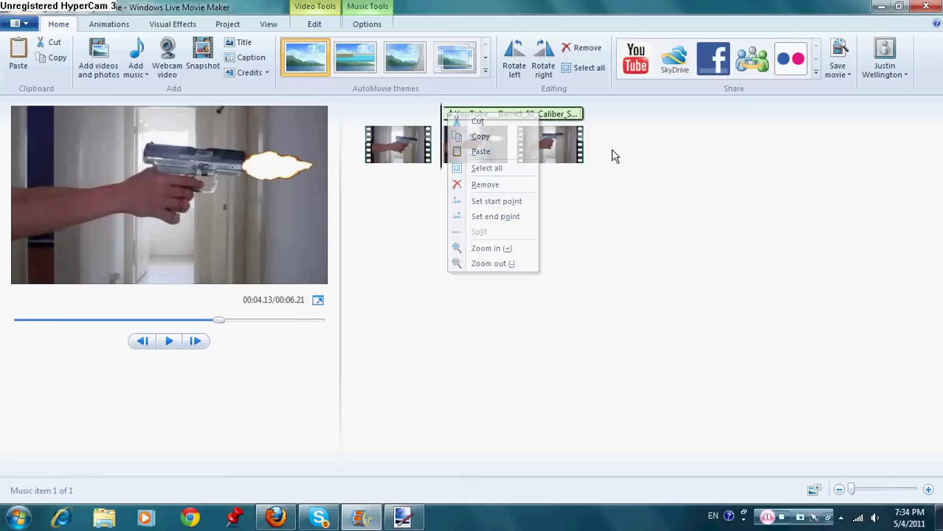
drag(447, 116, 409, 143)
click(174, 340)
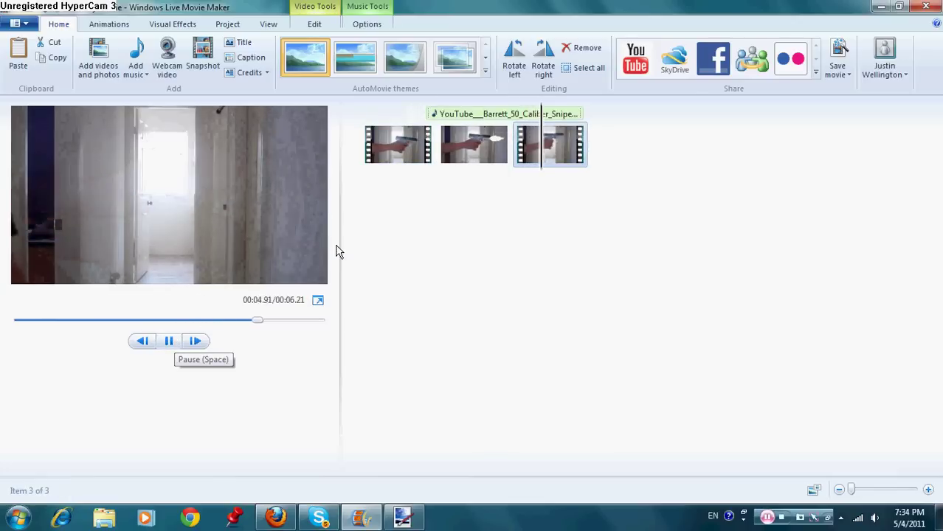
Step: Nudge the gunshot sound a touch later so it lines up with the muzzle-flash still, then replay to check
click(435, 117)
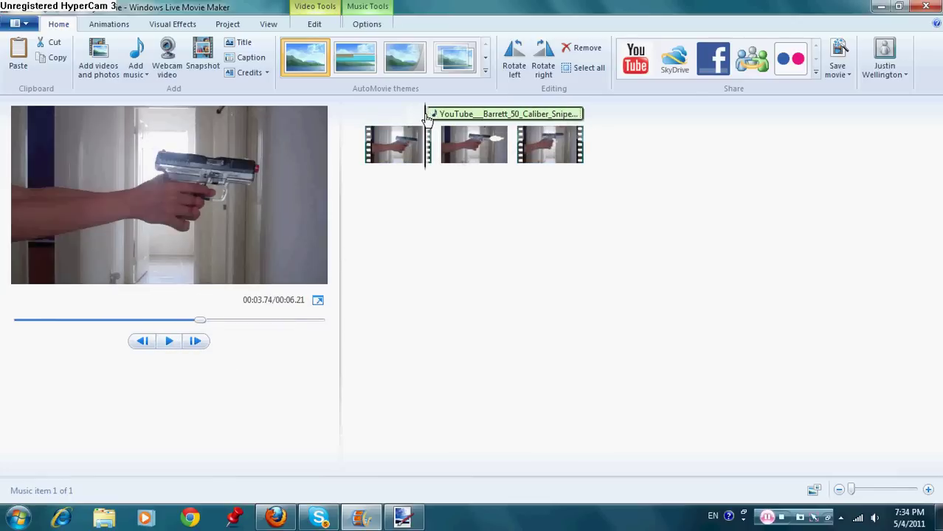
drag(426, 118, 424, 119)
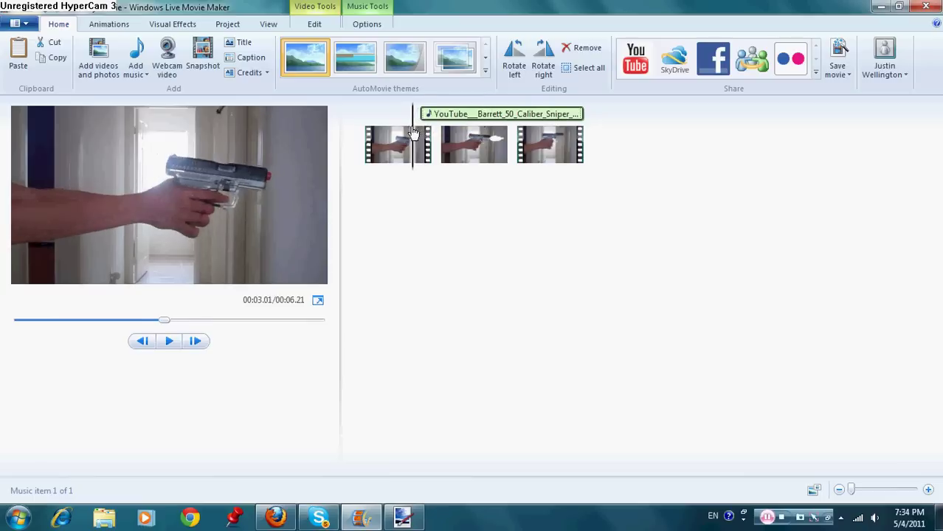
click(412, 139)
click(171, 343)
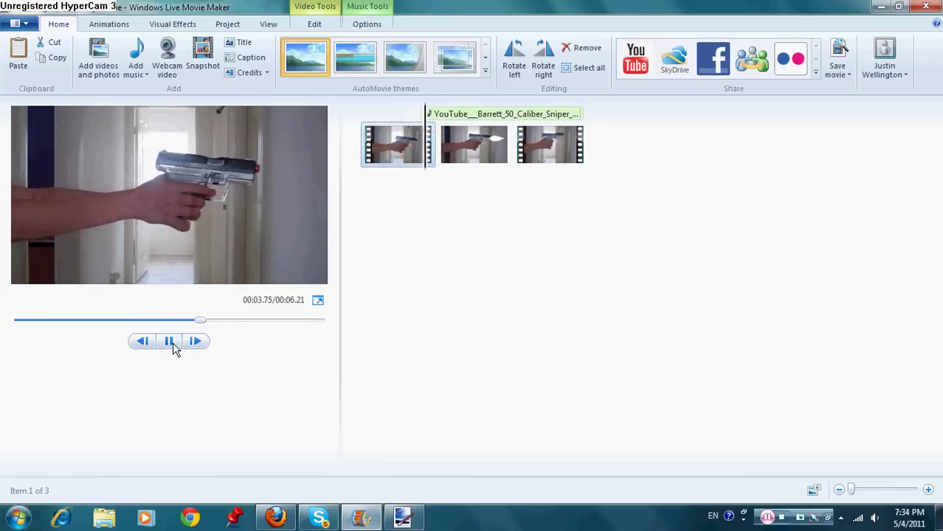
click(426, 116)
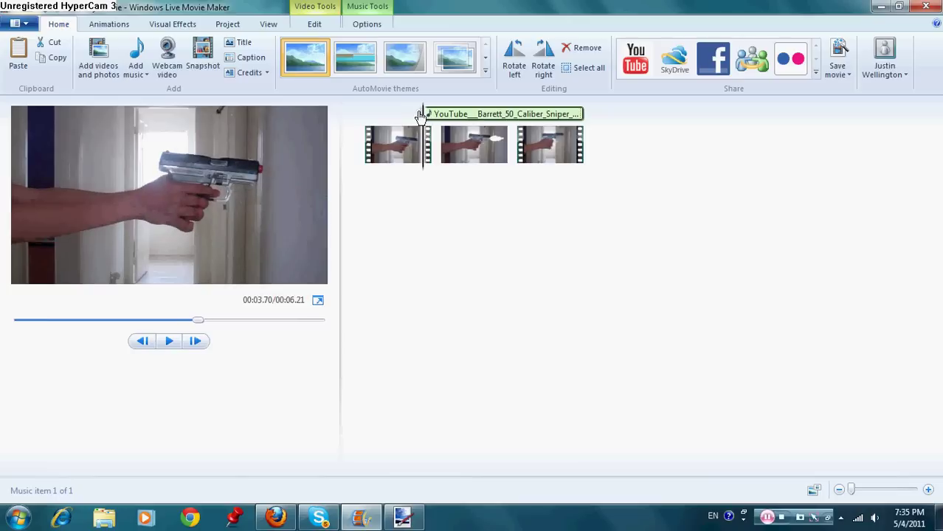
click(414, 121)
click(425, 120)
drag(425, 119, 426, 121)
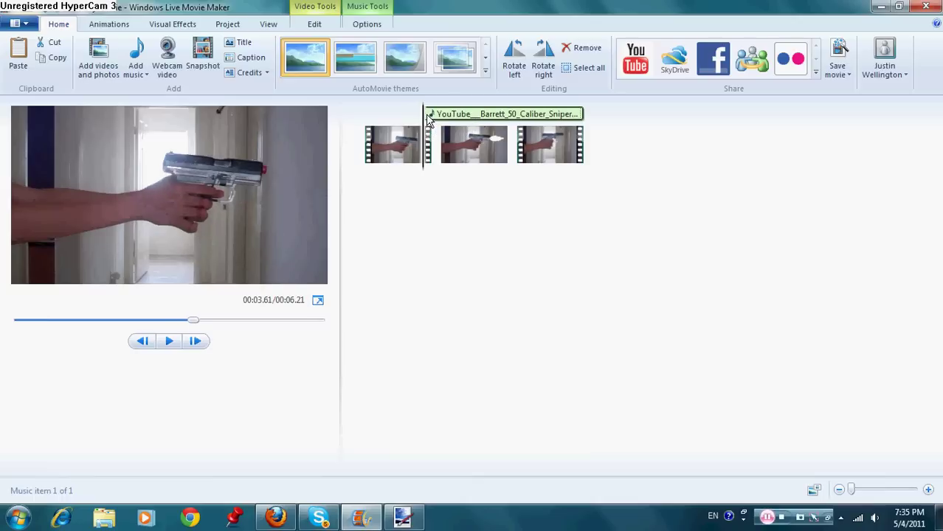
click(415, 136)
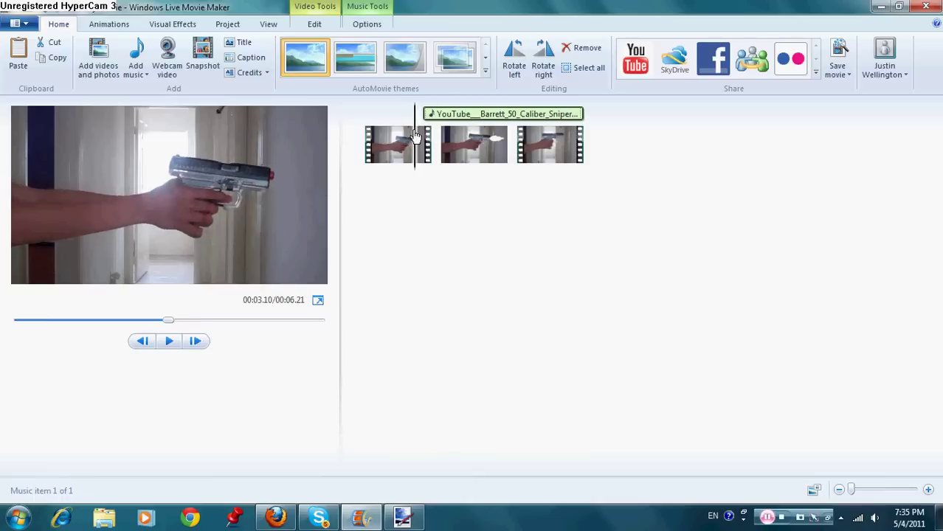
click(169, 342)
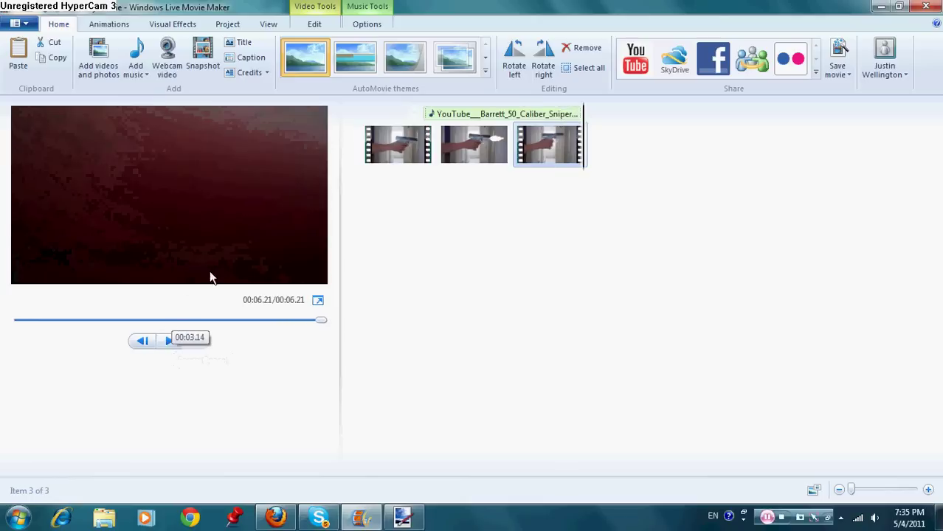
click(549, 144)
click(410, 148)
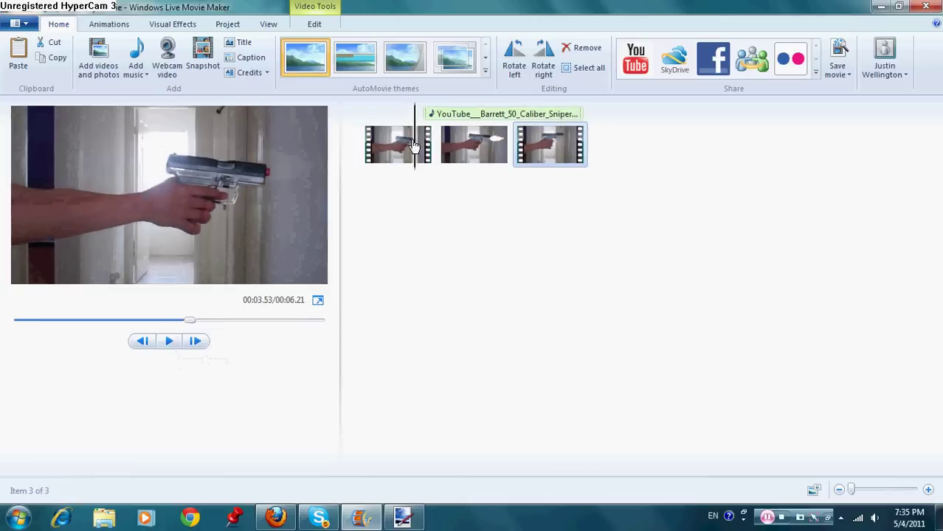
click(170, 346)
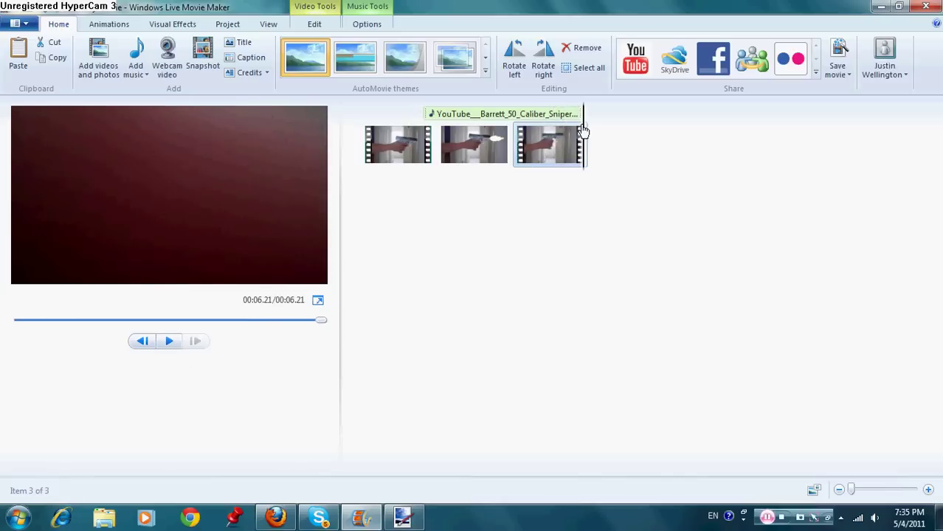
drag(583, 130, 411, 130)
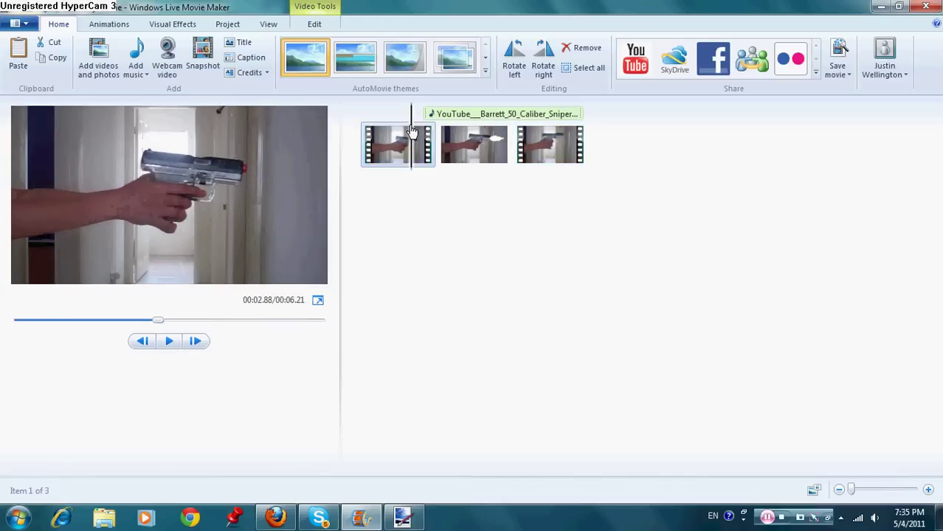